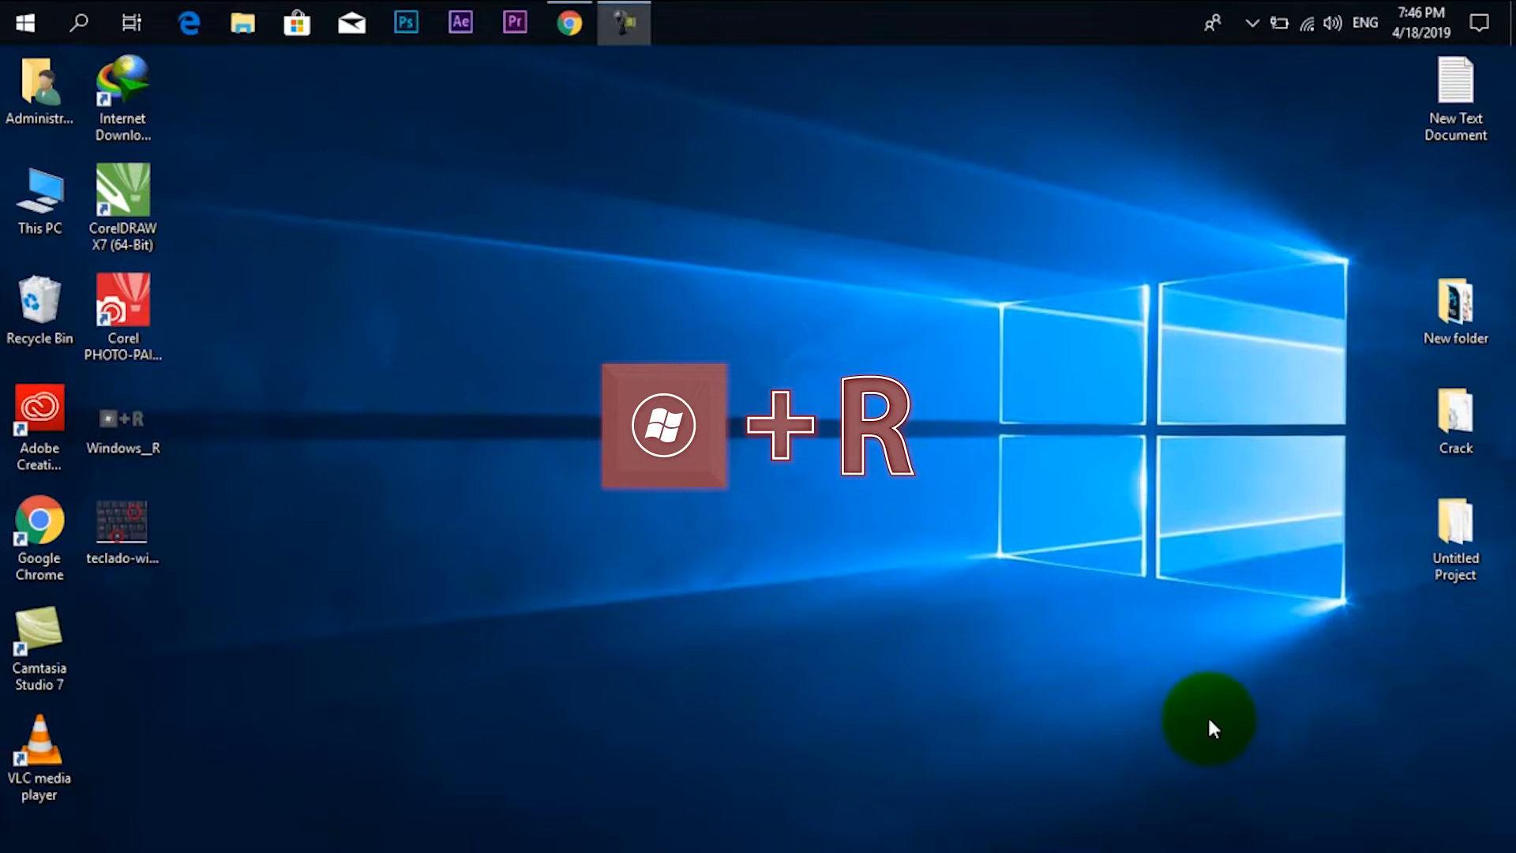
# - Open the Registry Editor by running the regedit command
pyautogui.press('super+r')
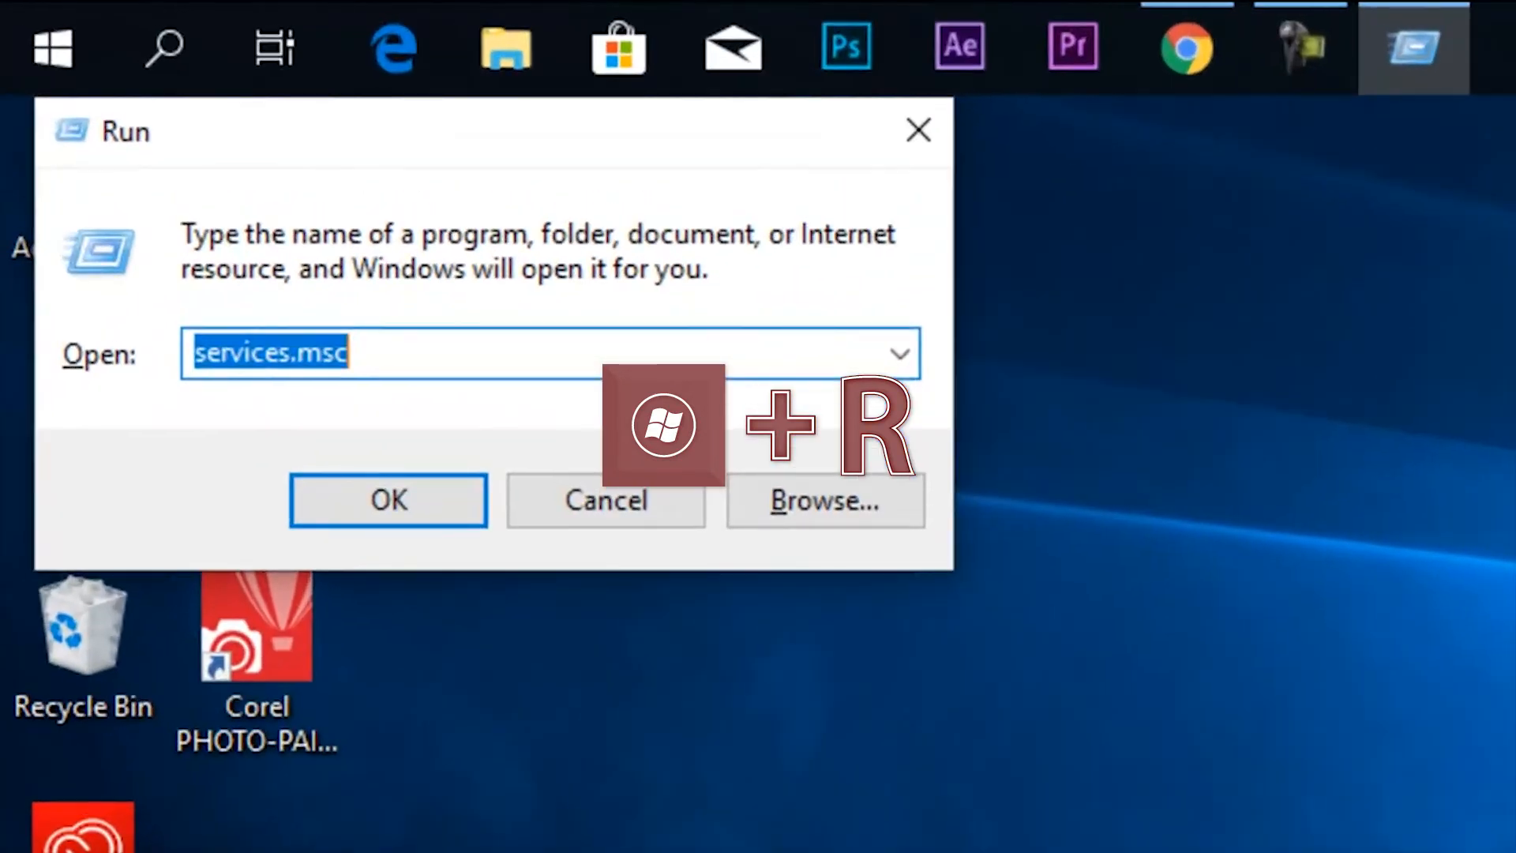
pyautogui.press('BackSpace')
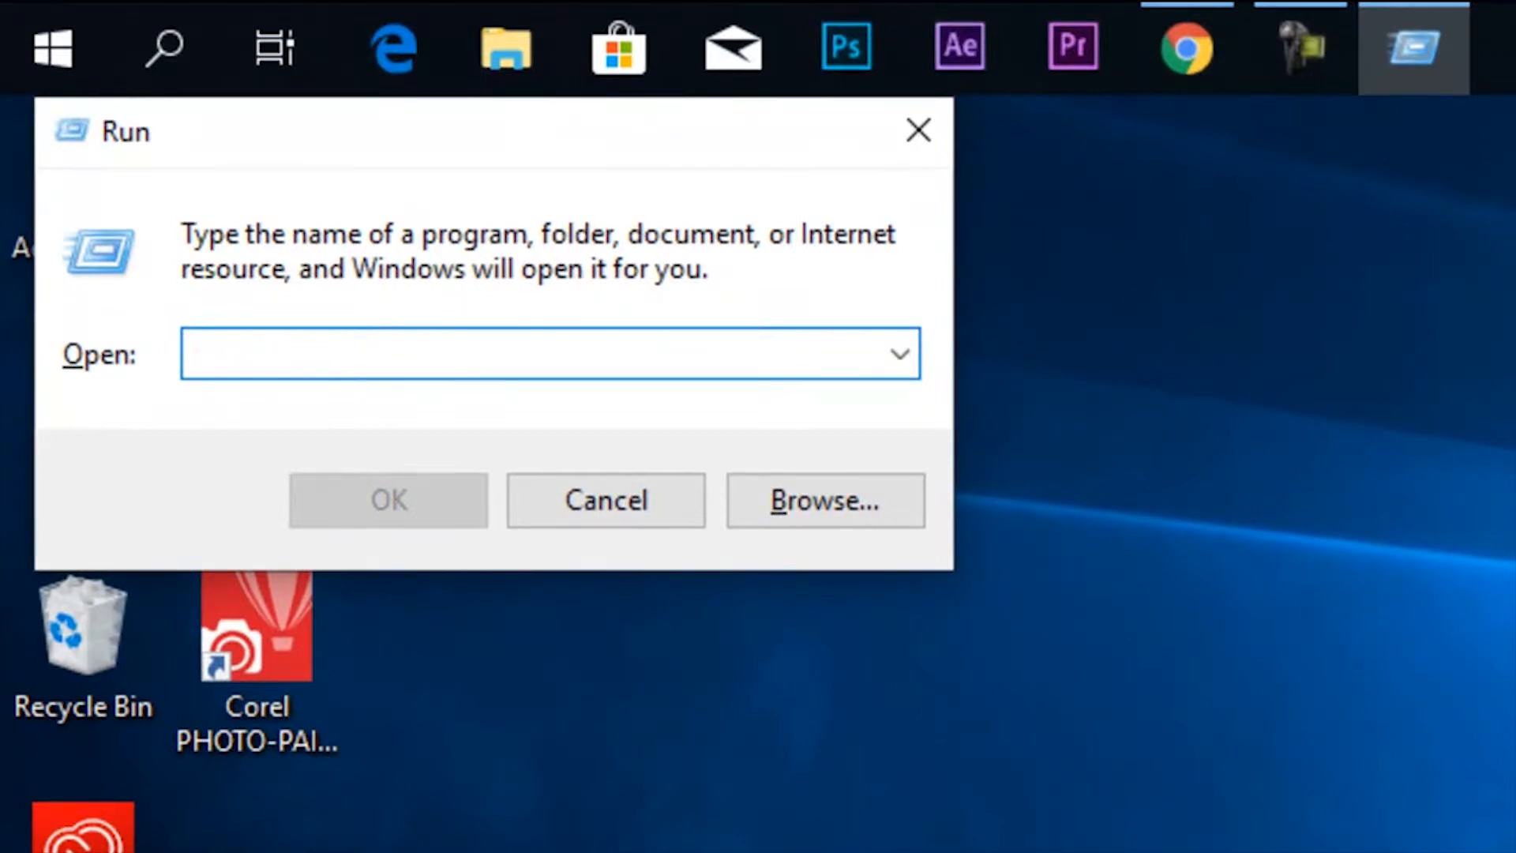
pyautogui.write('regedit')
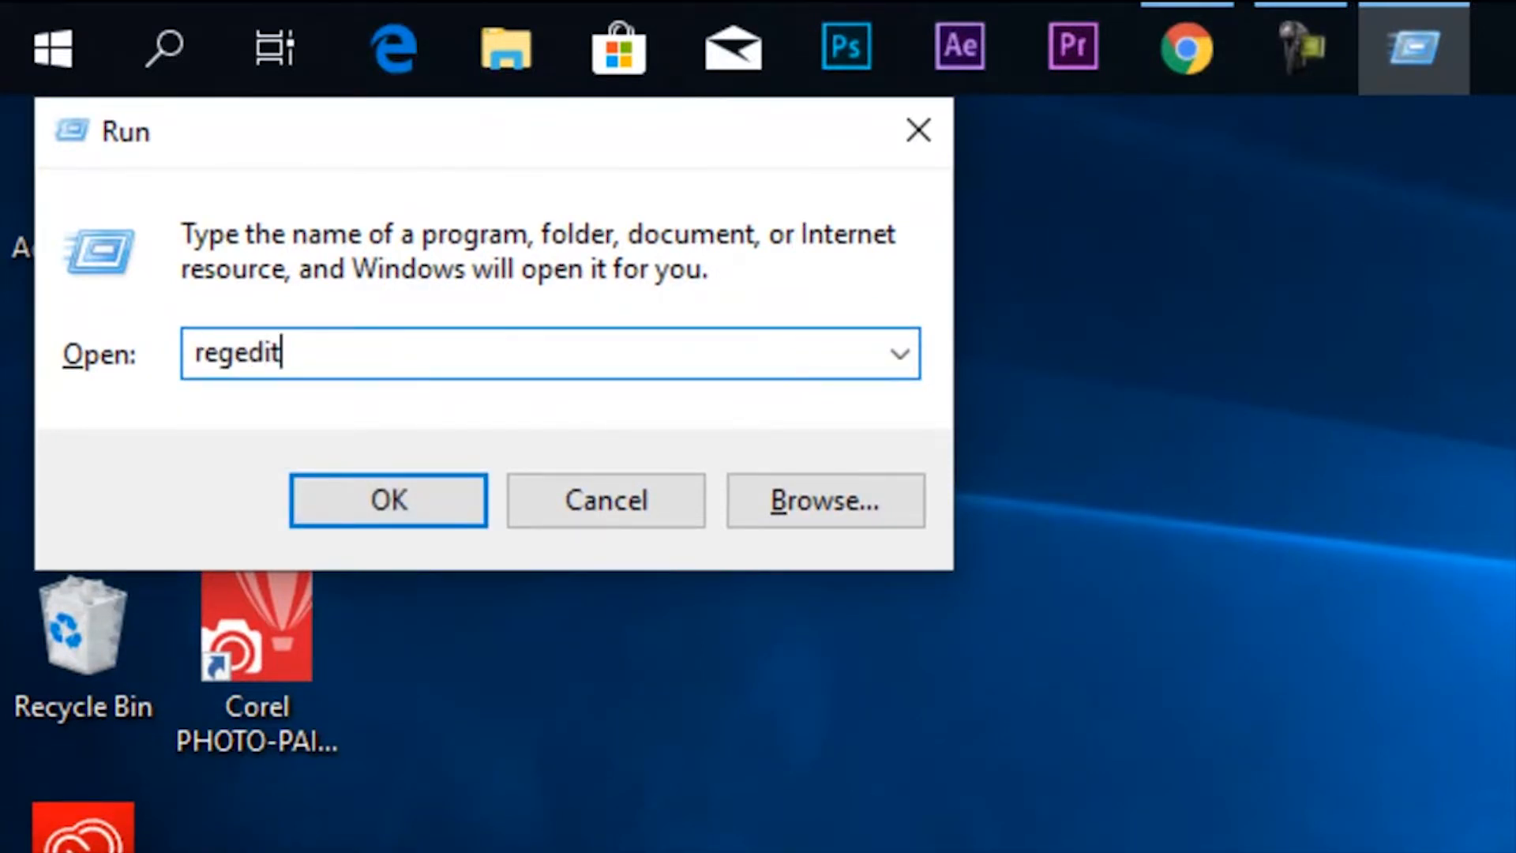
pyautogui.press('Return')
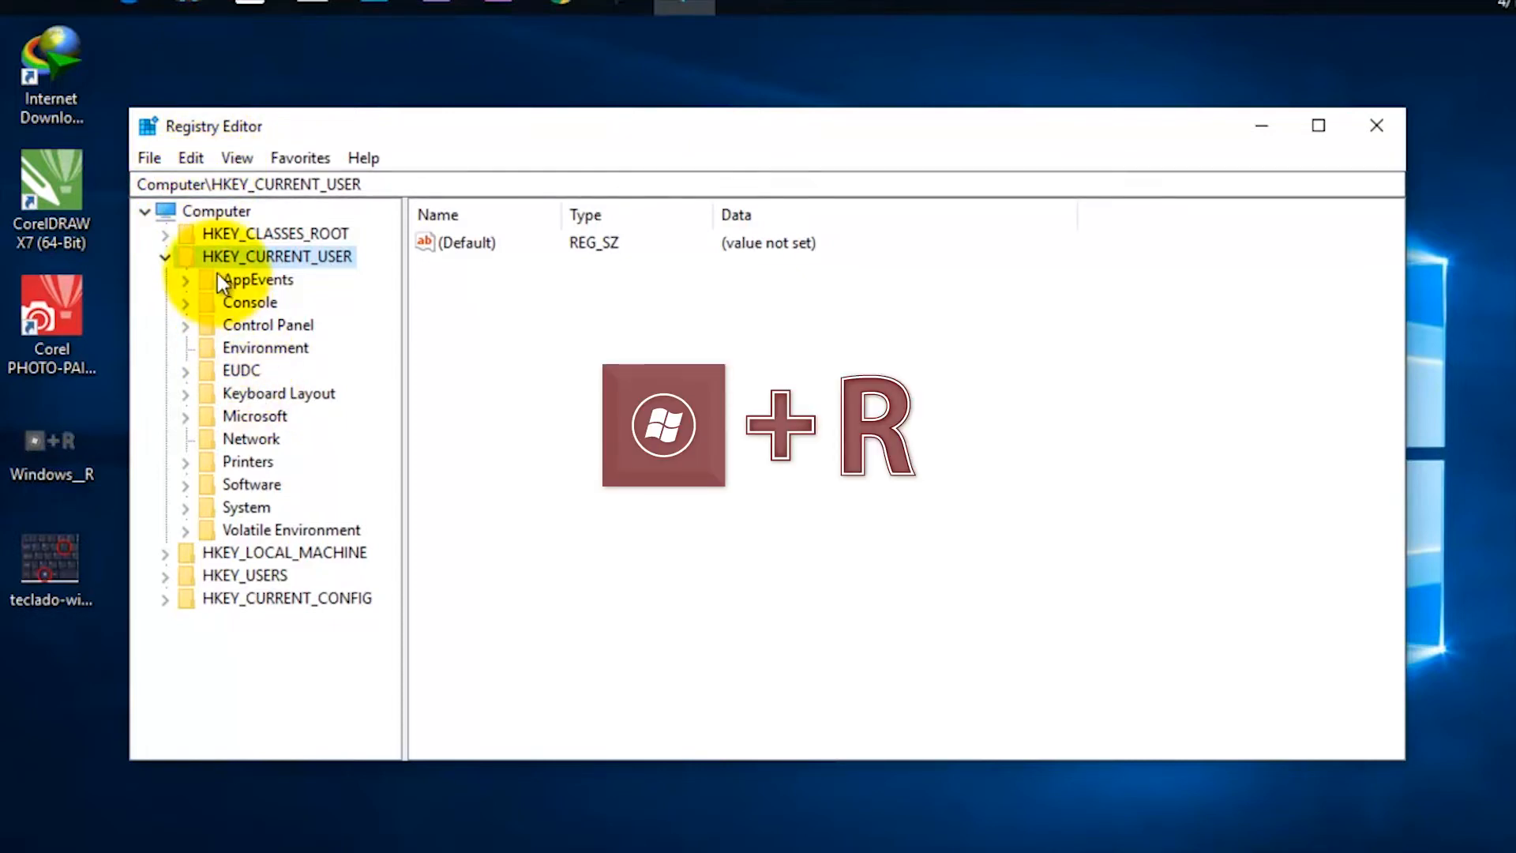
# - Open the Desktop key under HKEY_CURRENT_USER\Control Panel in the registry
pyautogui.click(166, 258)
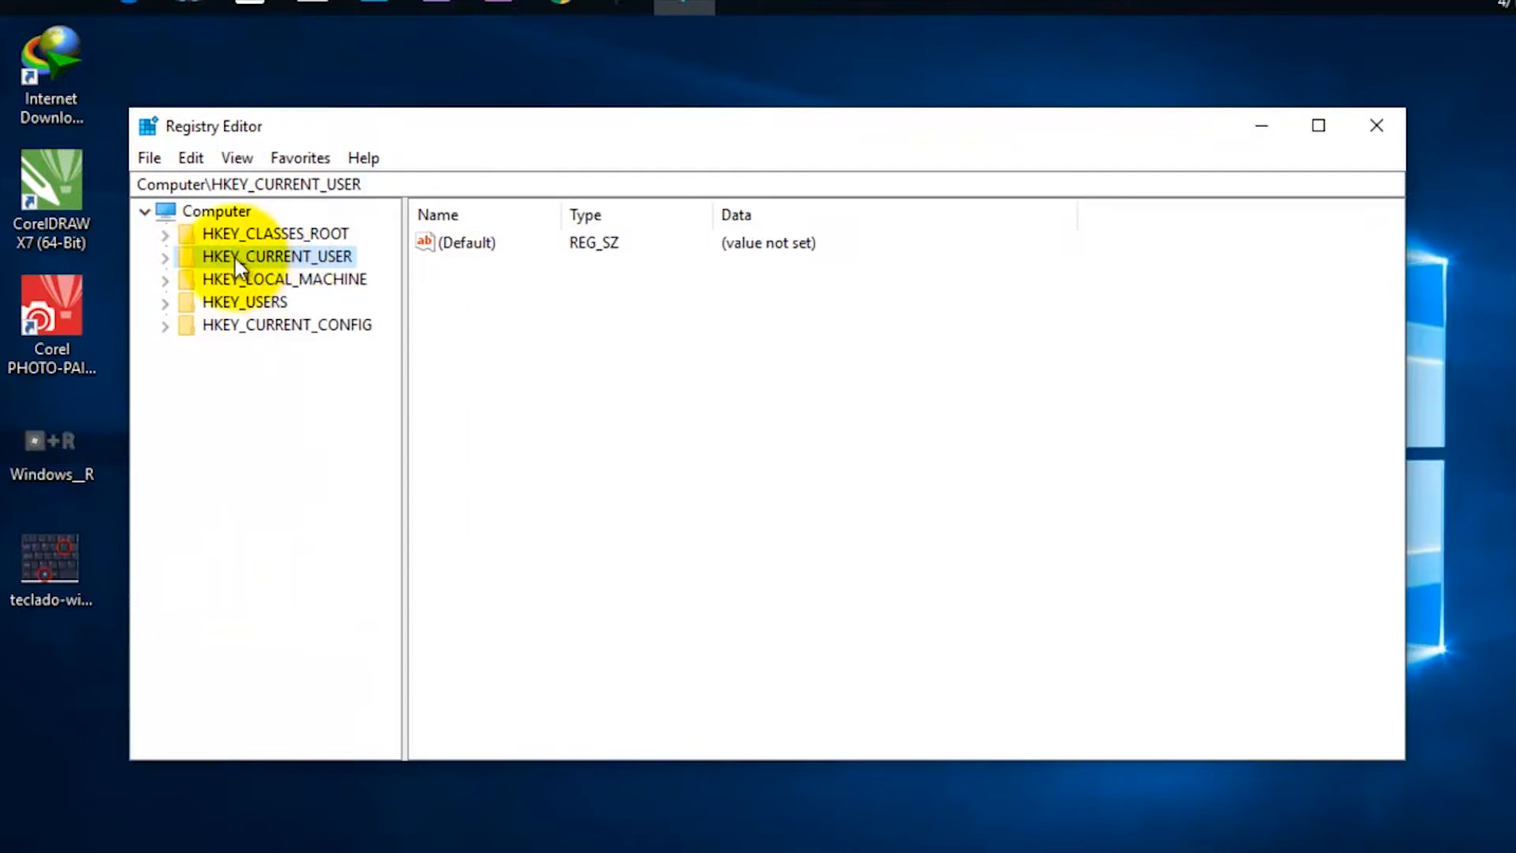
pyautogui.click(164, 262)
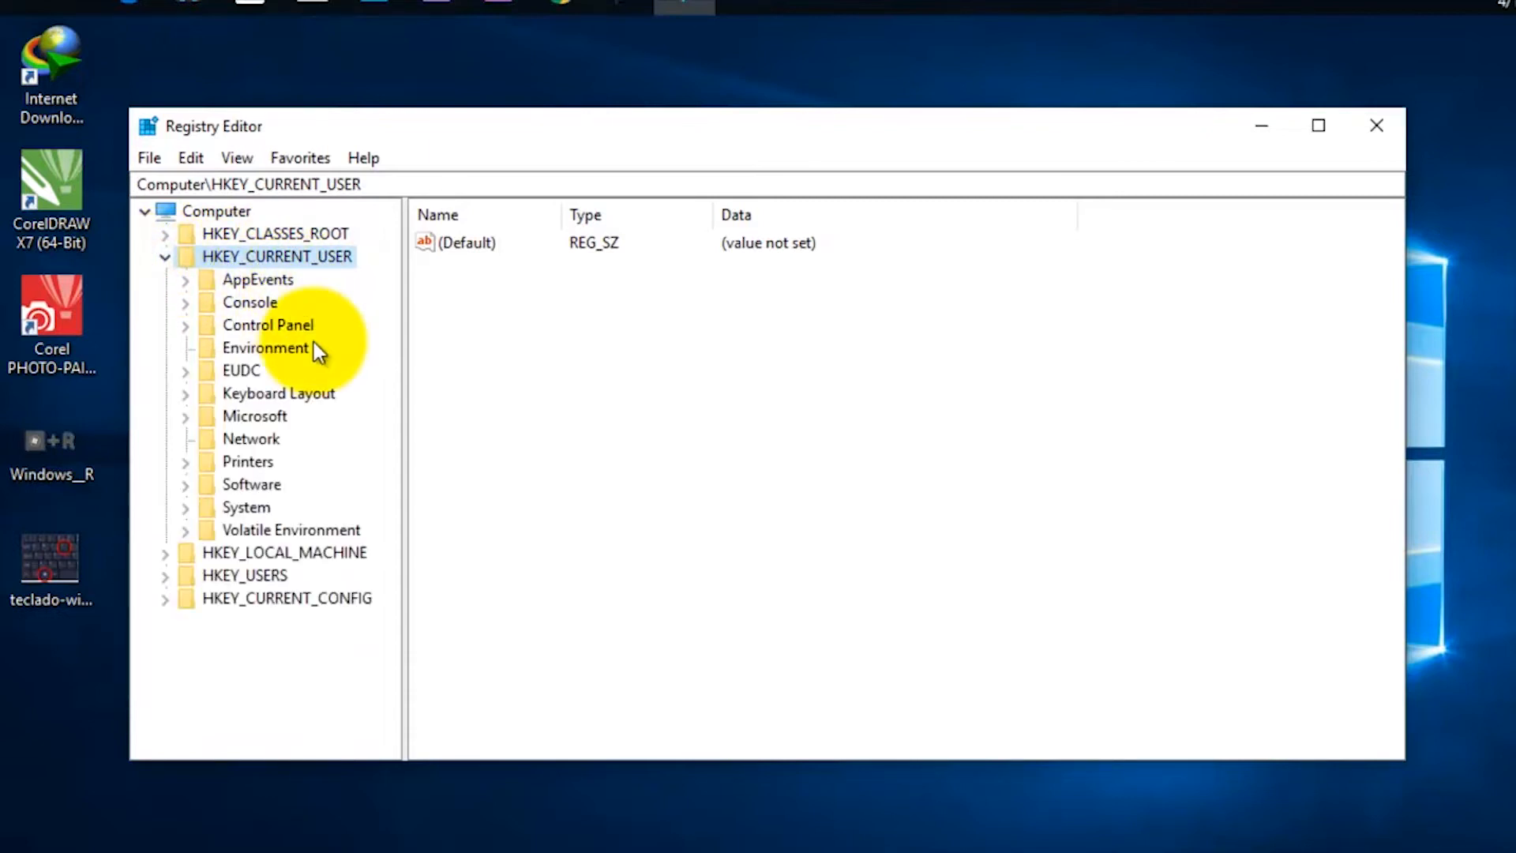
pyautogui.click(184, 326)
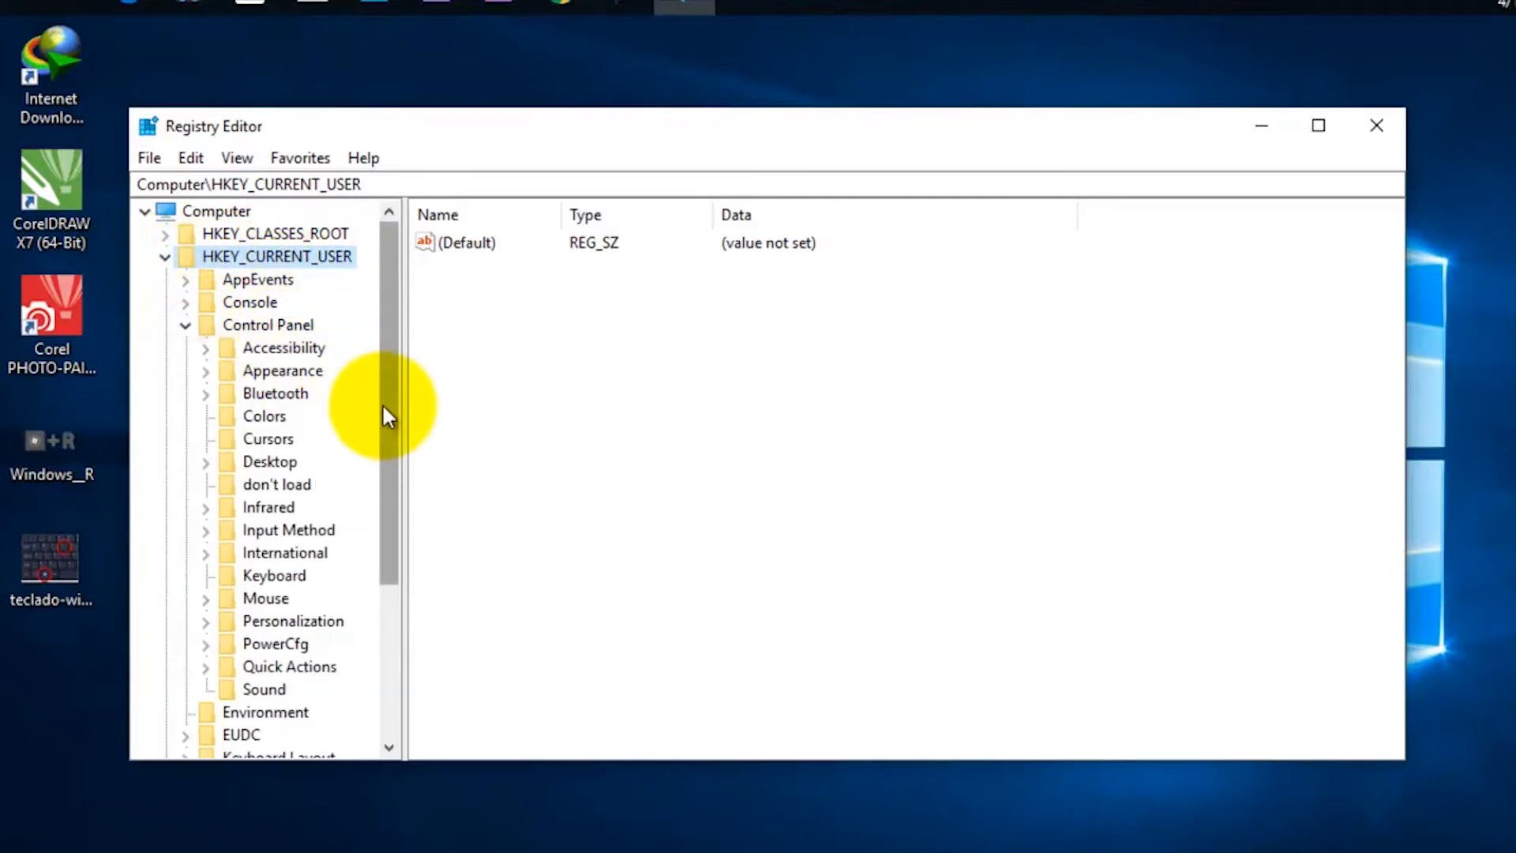
pyautogui.click(207, 463)
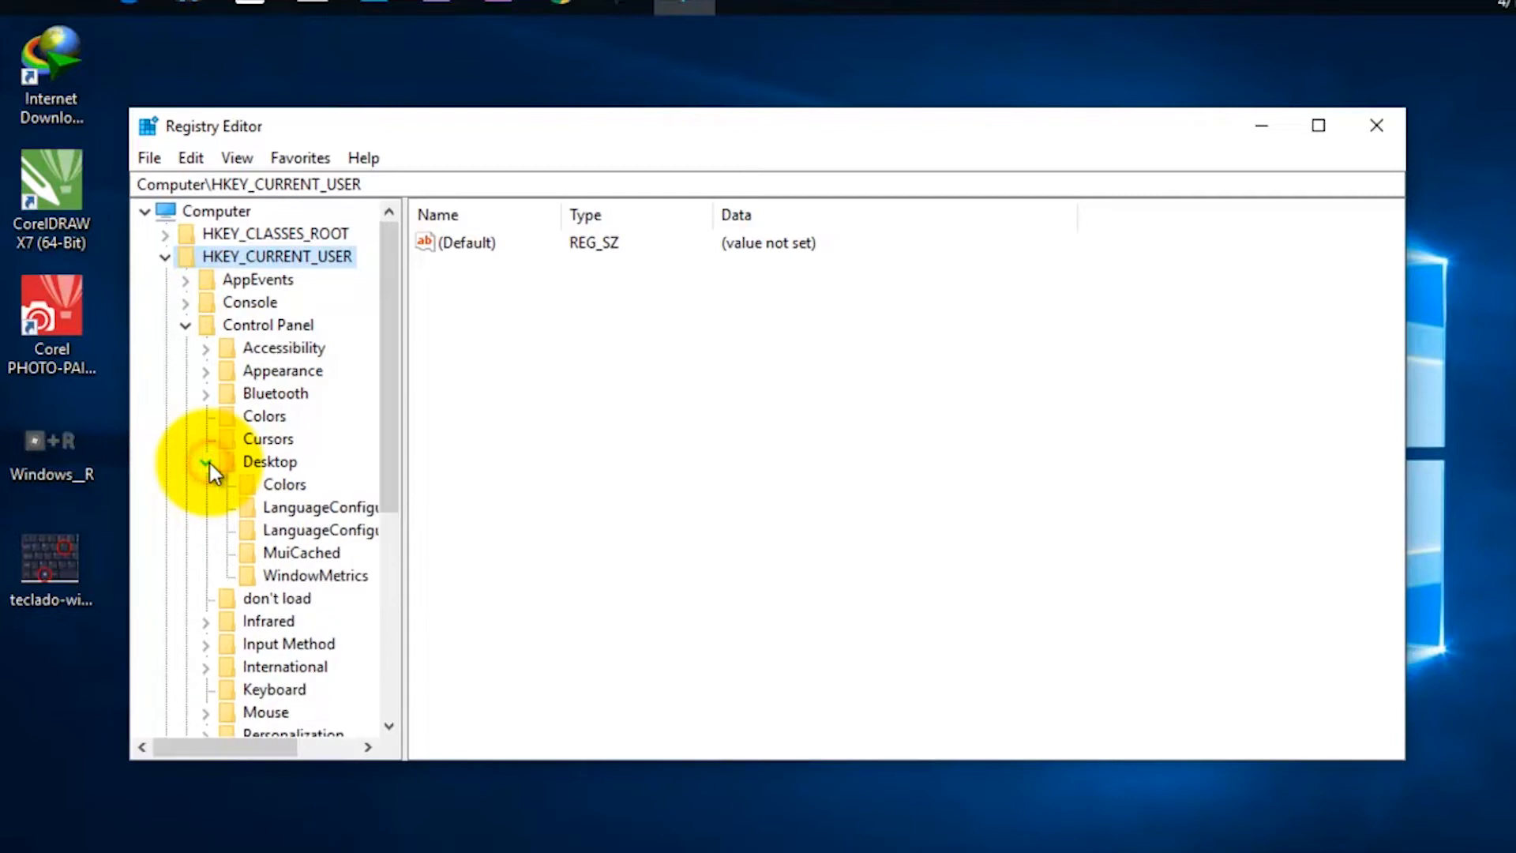
pyautogui.click(264, 464)
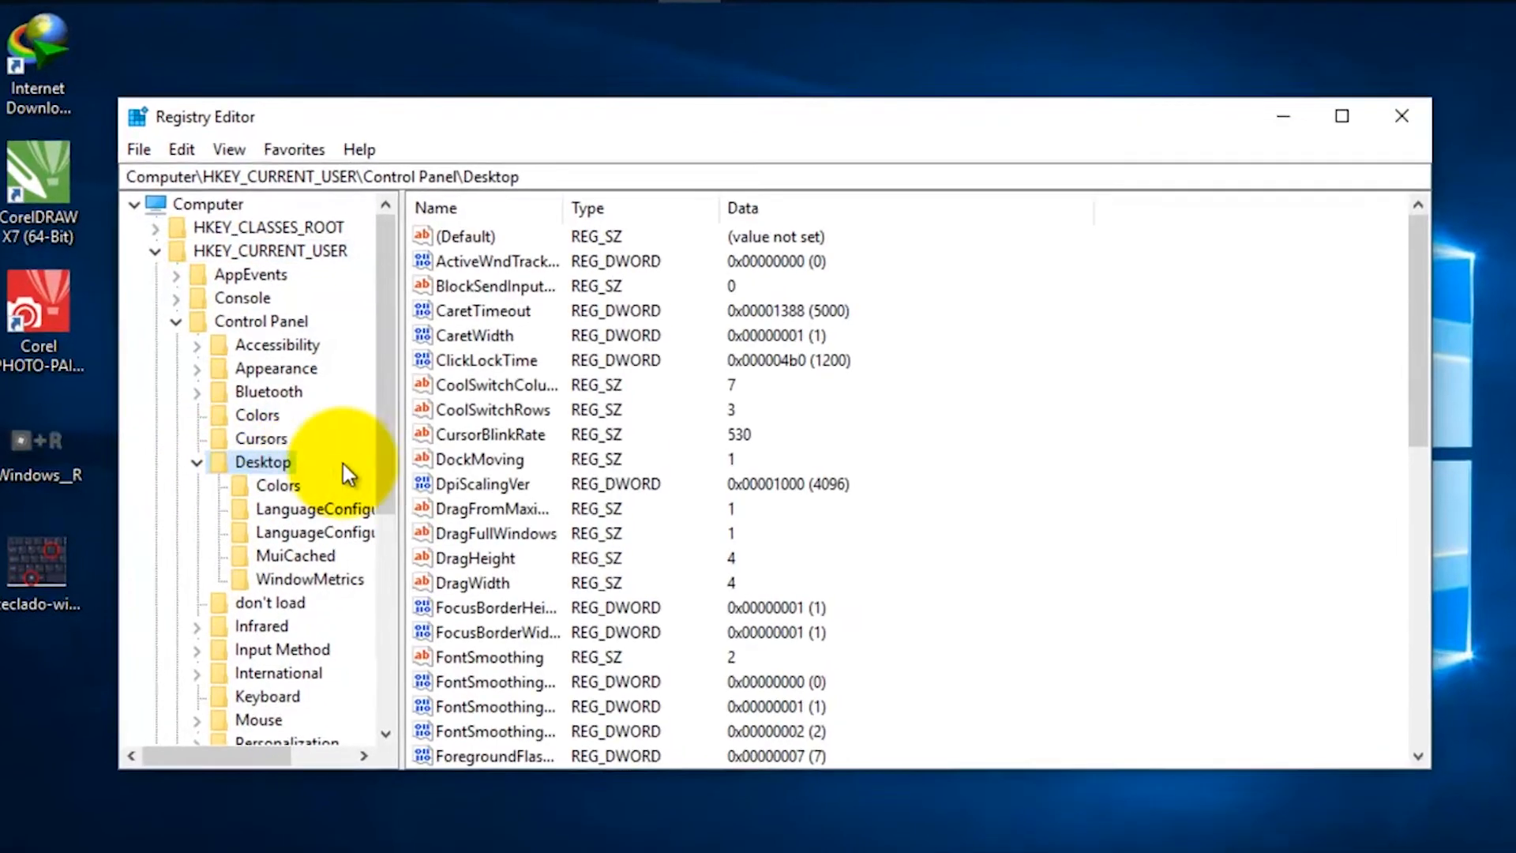
# - Set the MenuShowDelay value data of the Desktop key to 10
pyautogui.scroll(-4, 497, 514)
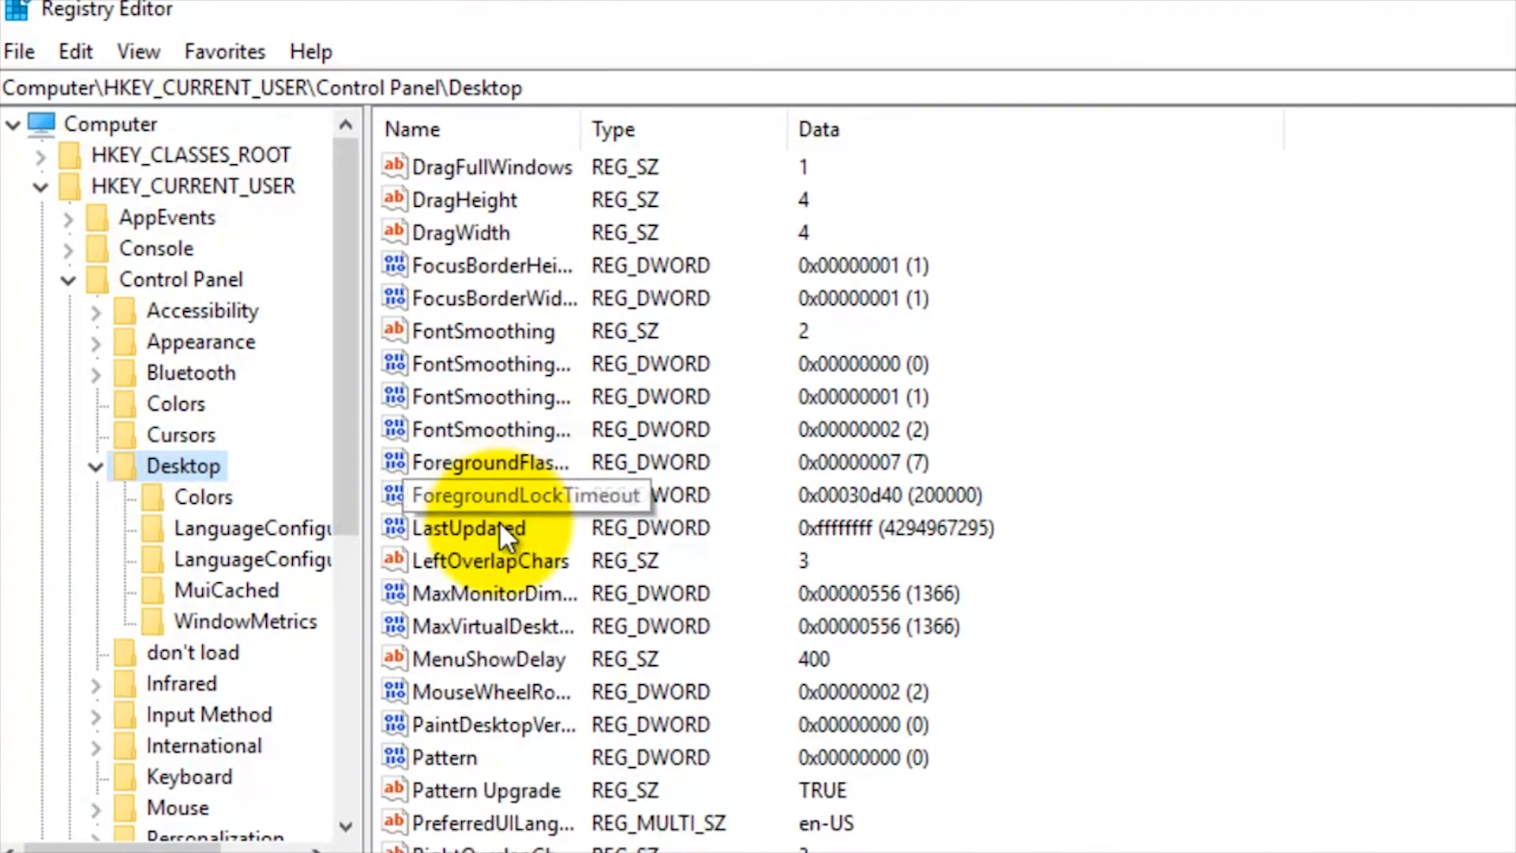
pyautogui.doubleClick(519, 667)
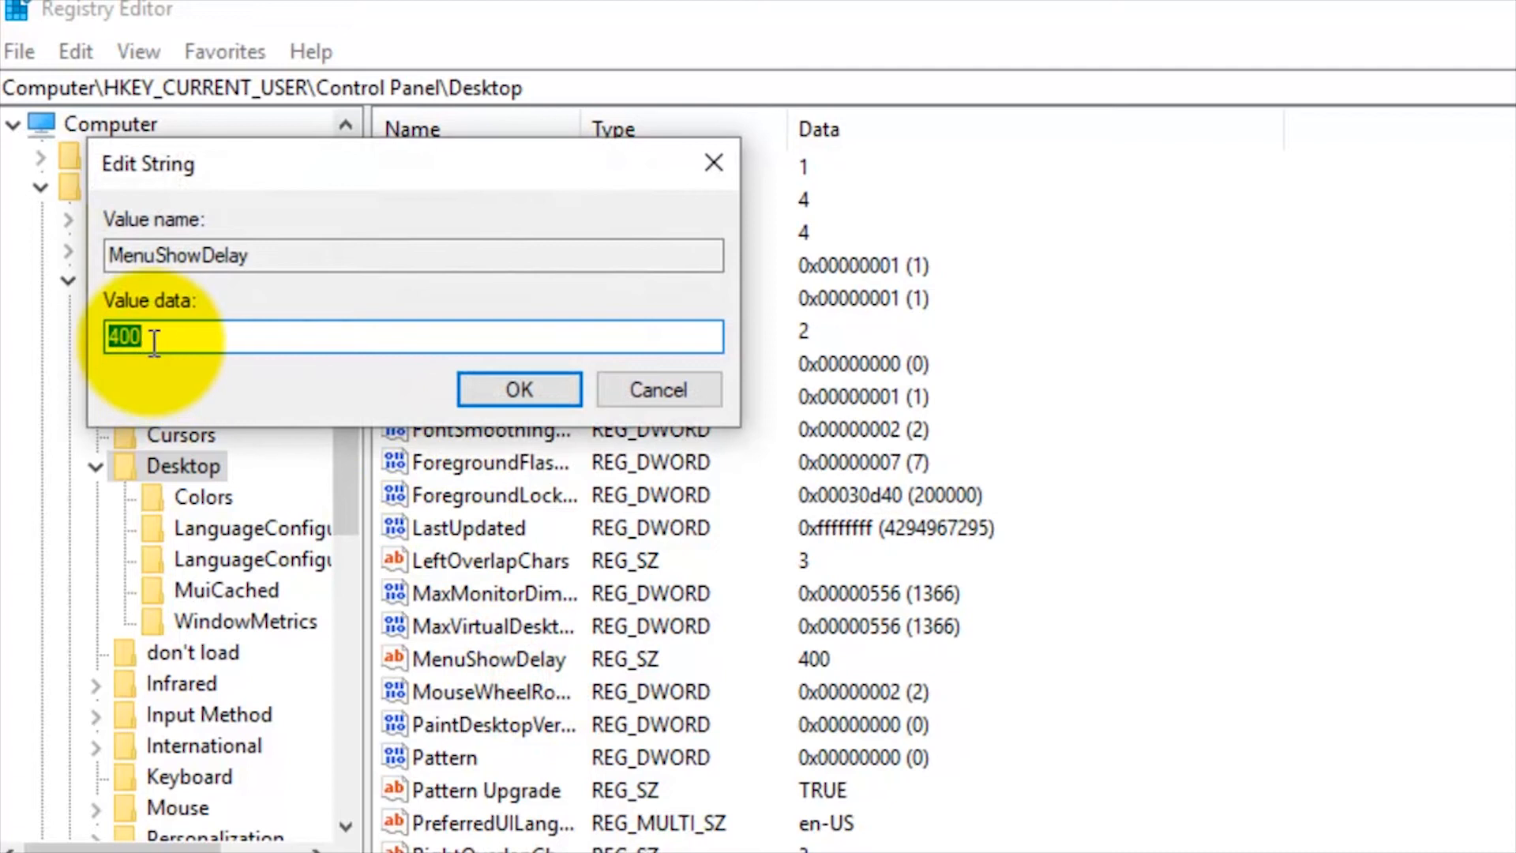
pyautogui.write('10')
pyautogui.click(513, 376)
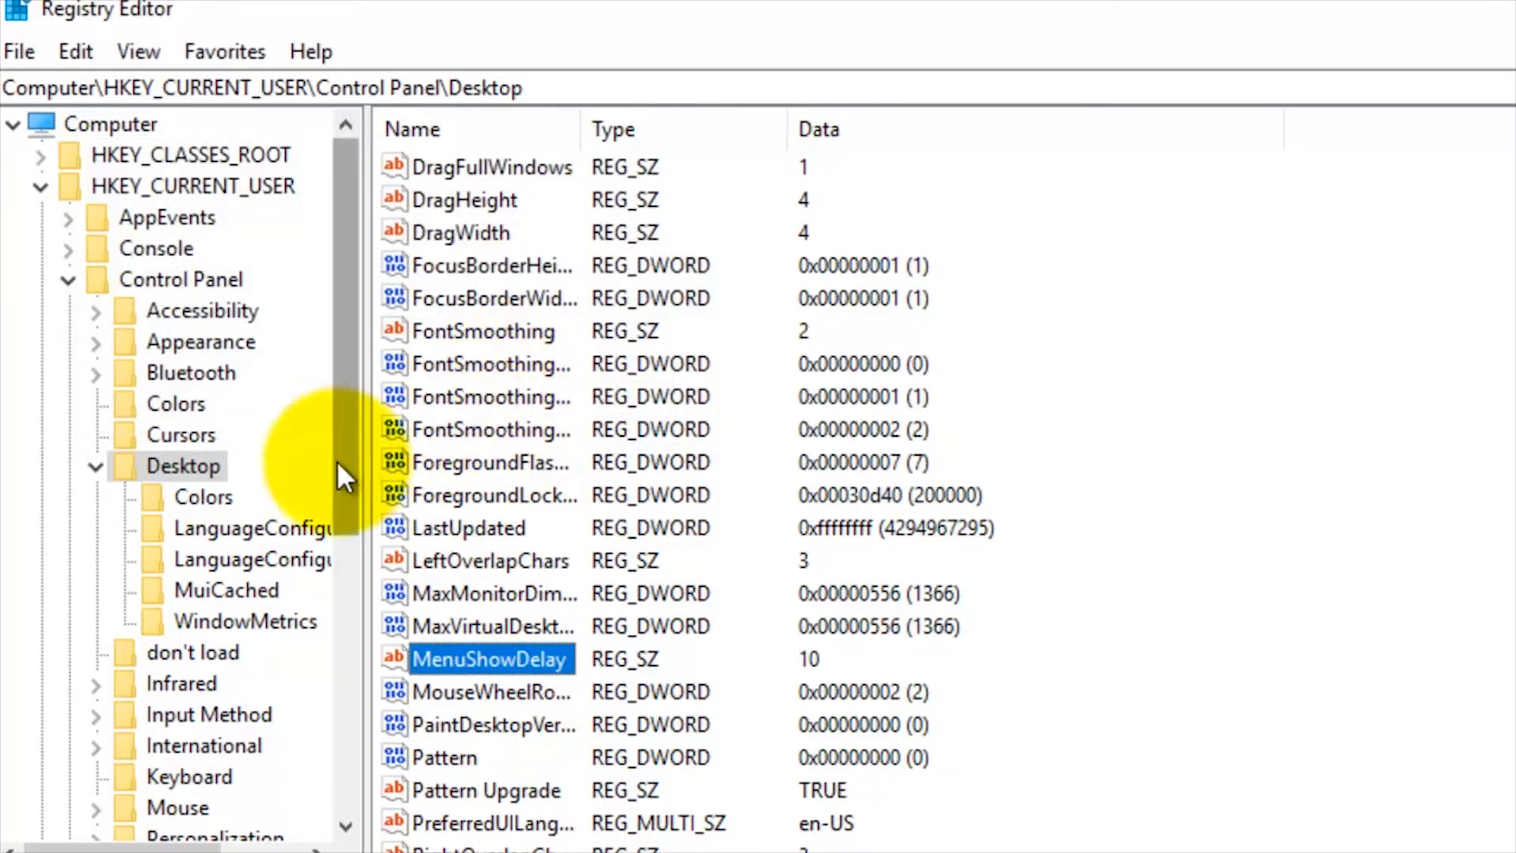
# - Set the MouseHoverTime value data in the Control Panel\Mouse key to 10 and refresh the desktop
pyautogui.click(97, 466)
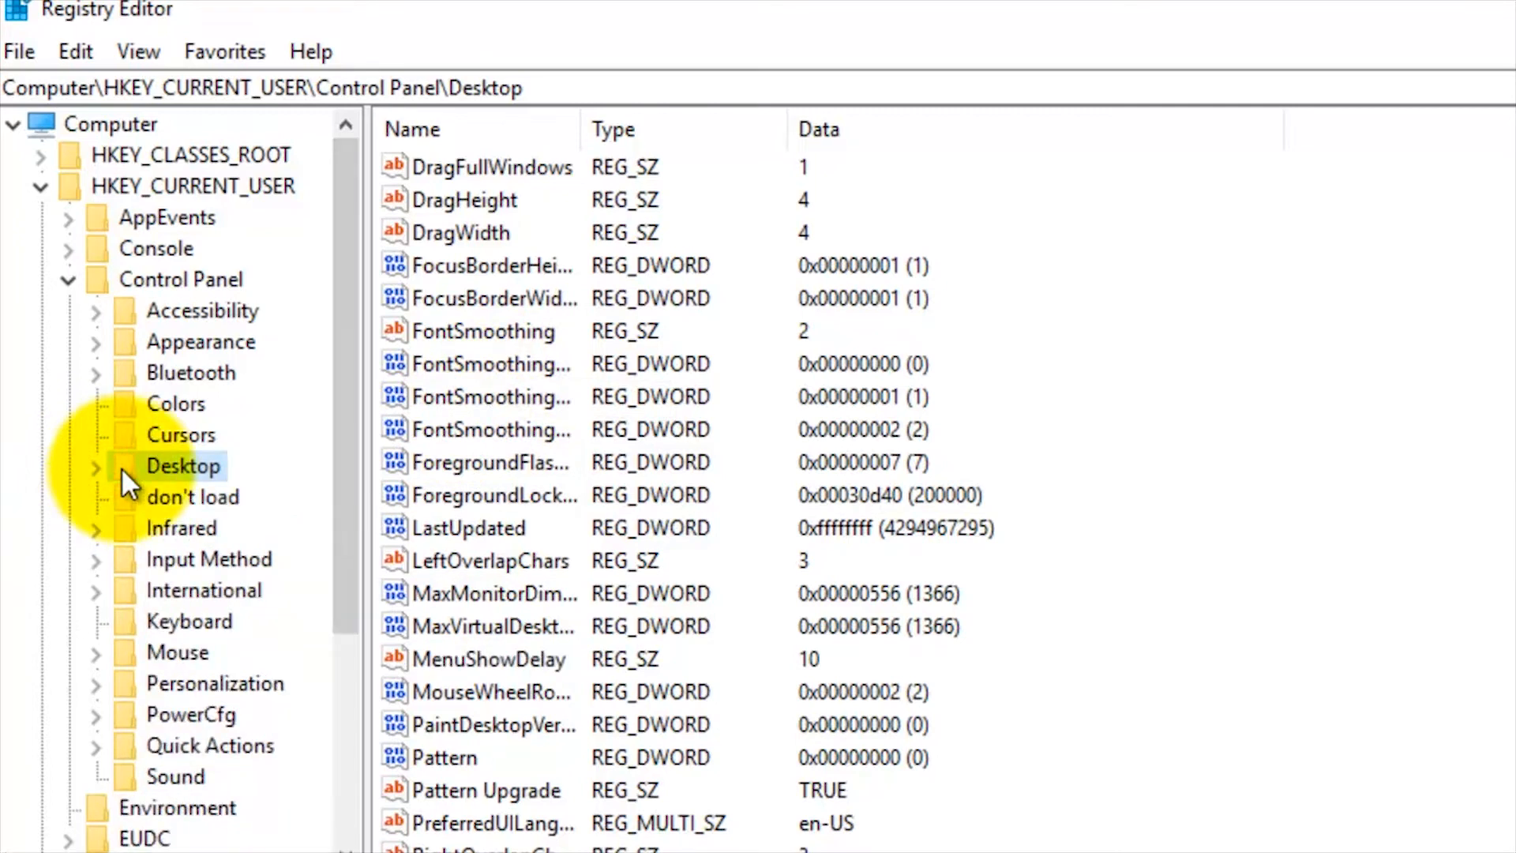
pyautogui.click(167, 652)
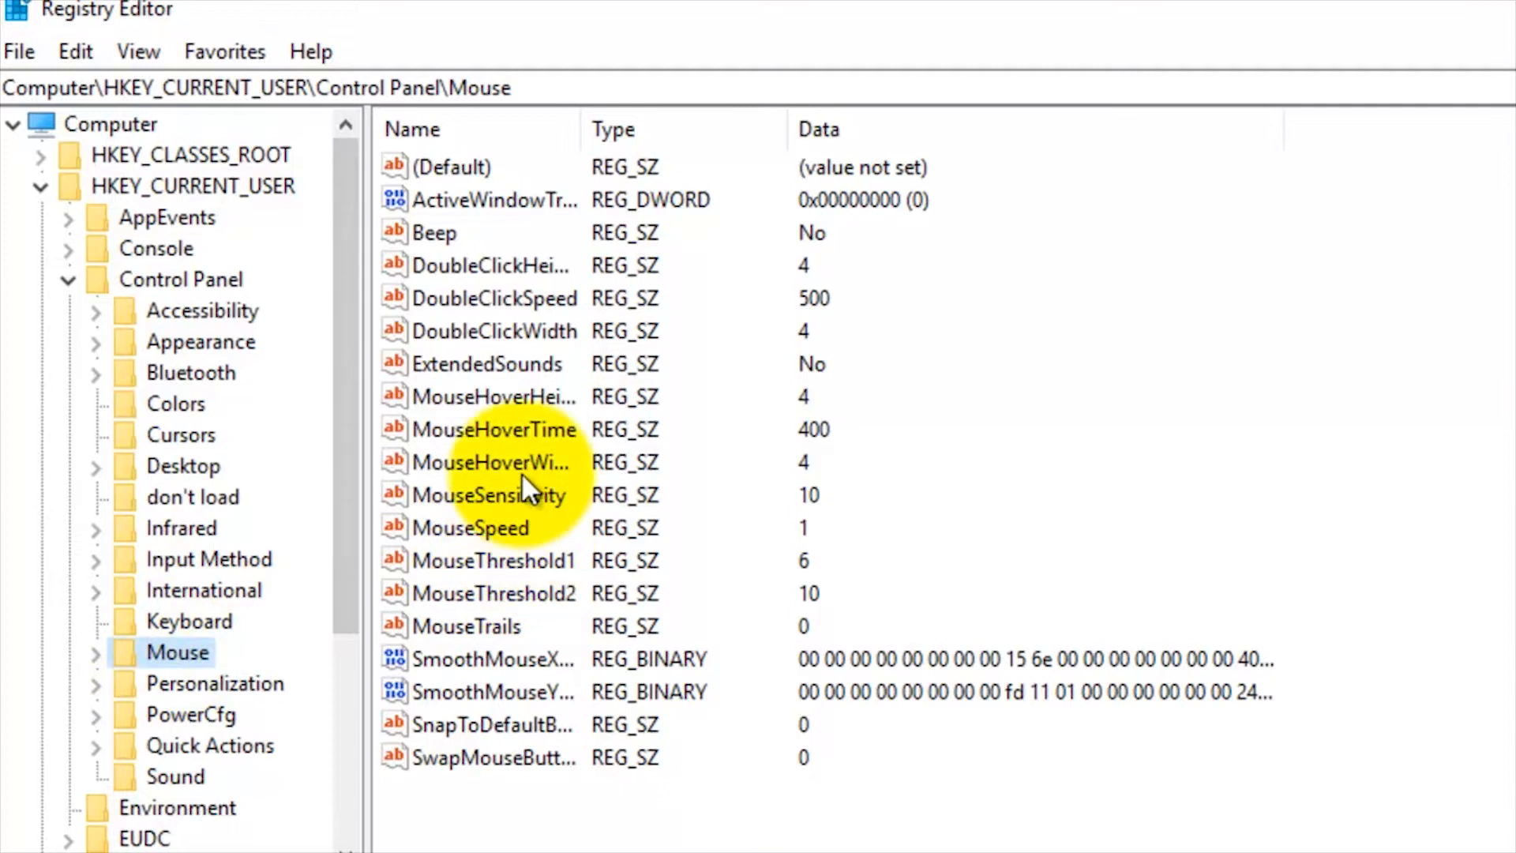
pyautogui.doubleClick(491, 432)
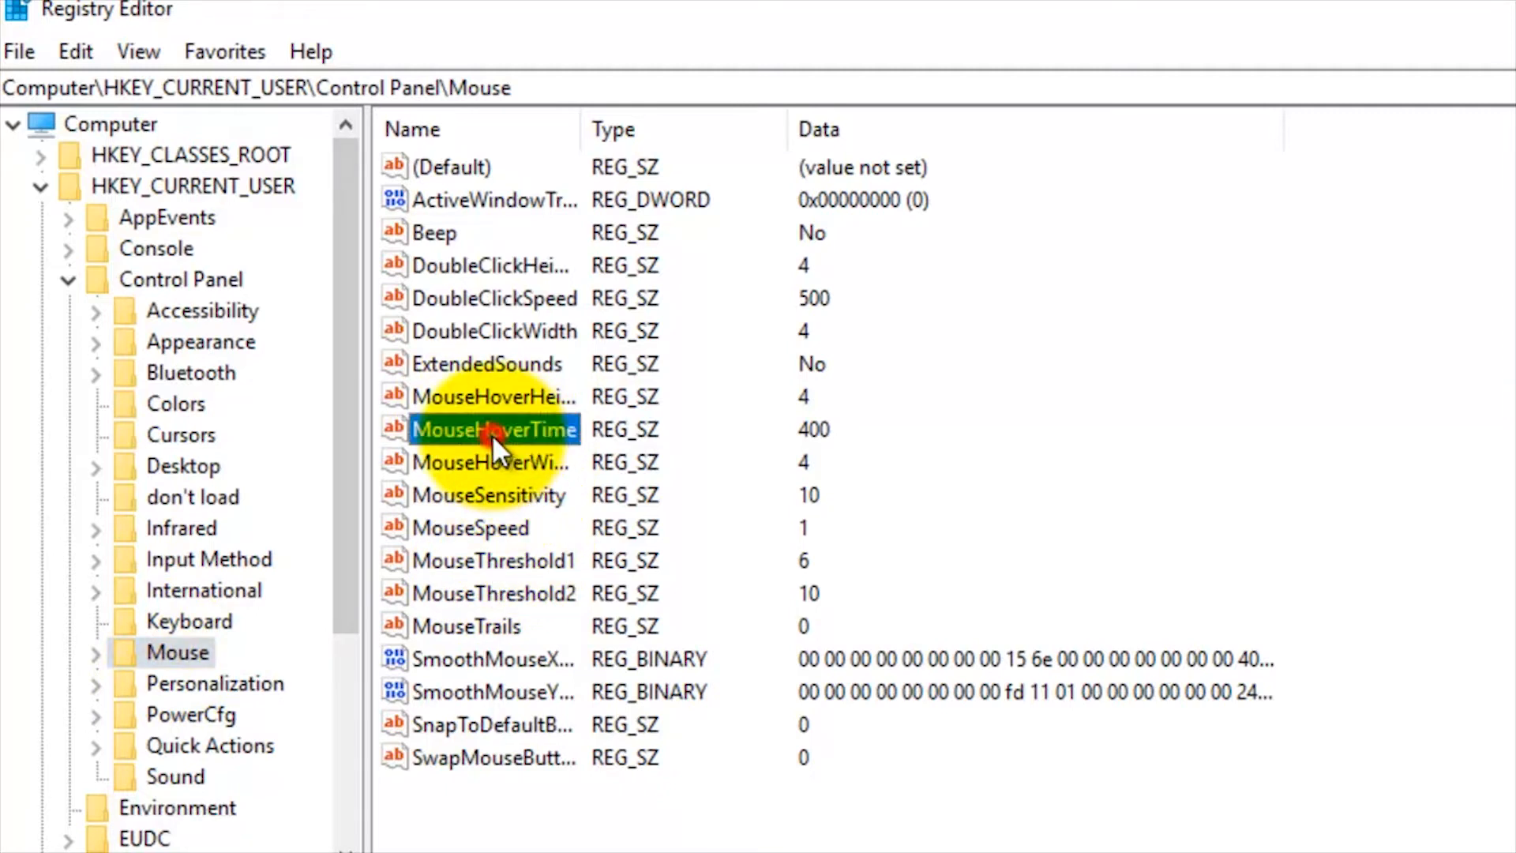
pyautogui.write('10')
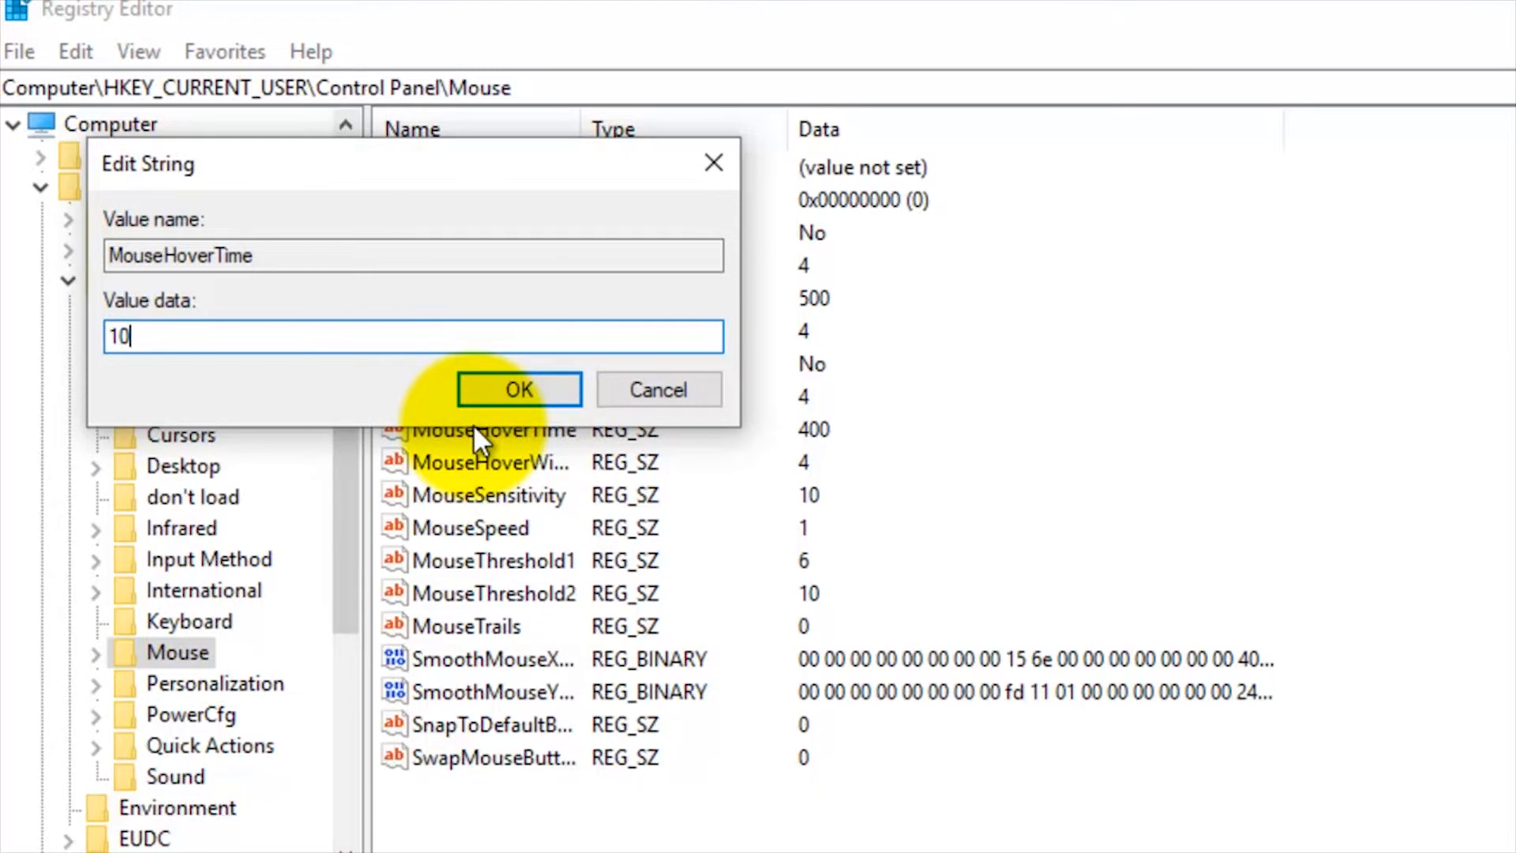
pyautogui.press('Return')
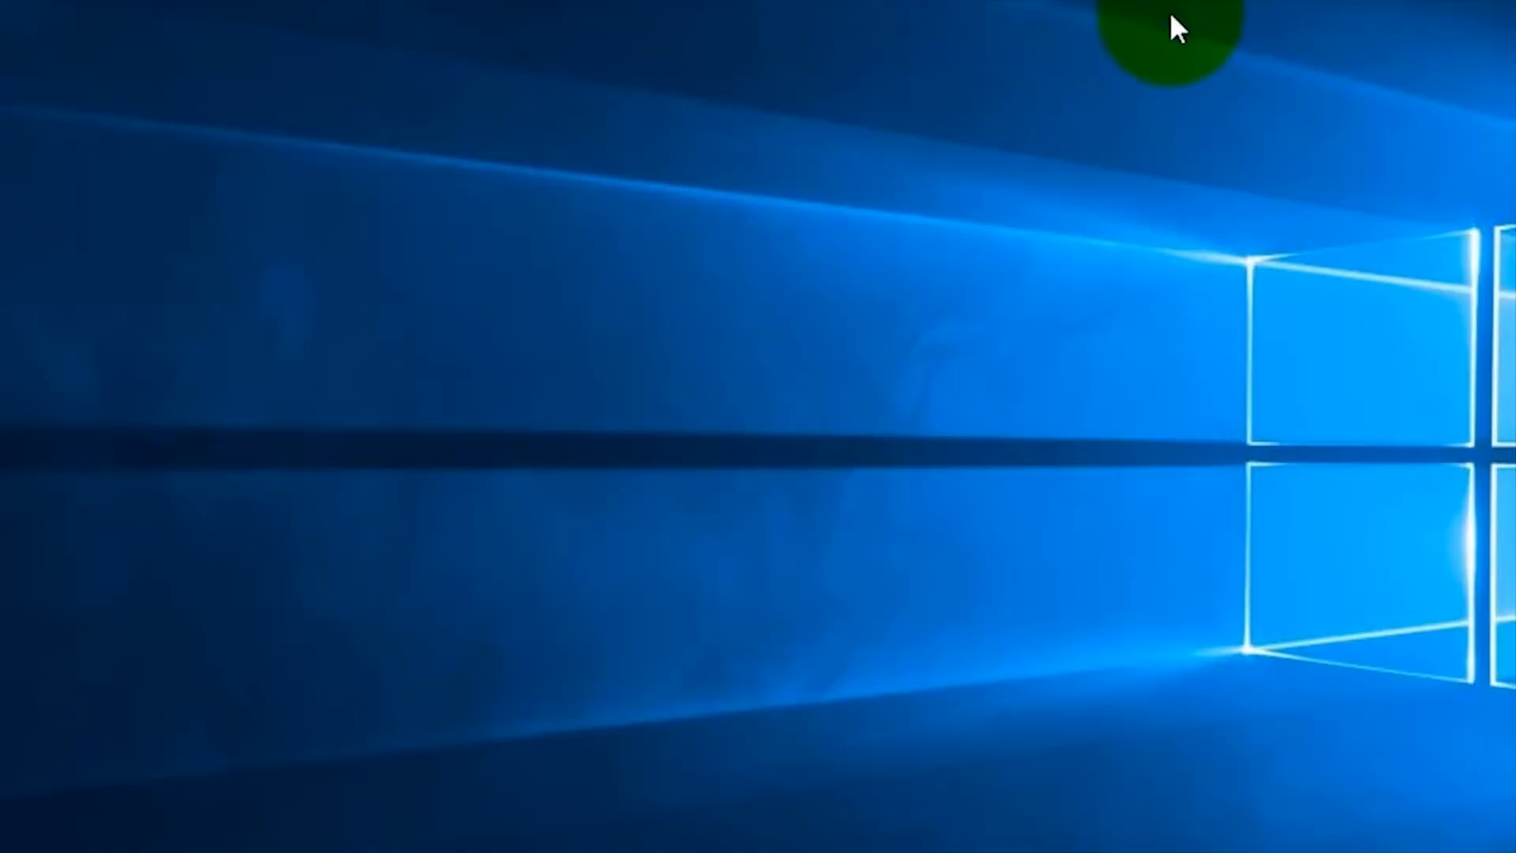
pyautogui.rightClick(1168, 17)
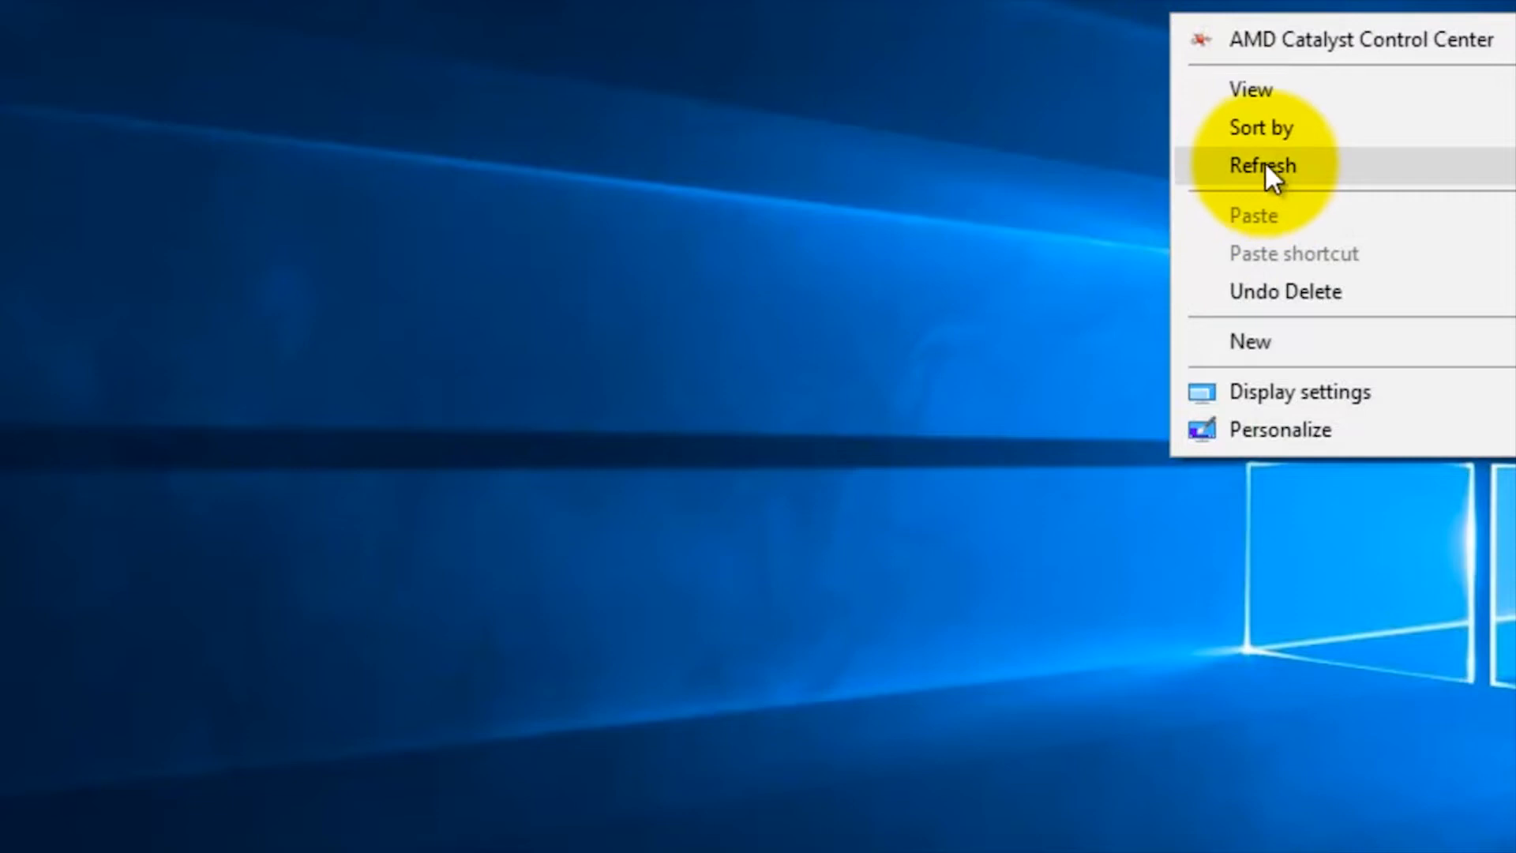
pyautogui.click(1263, 168)
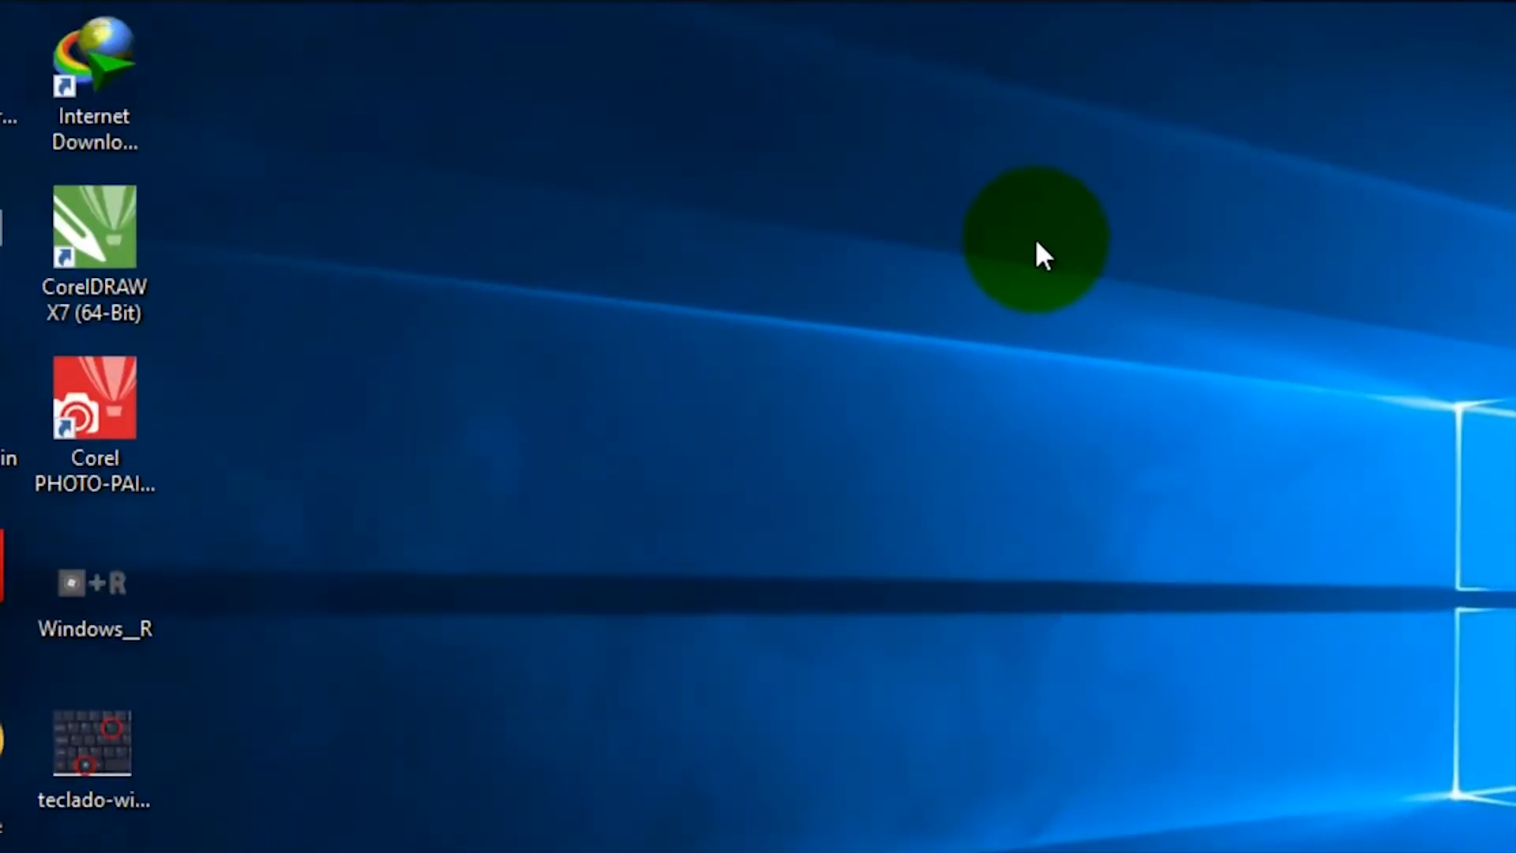
# - Open System Configuration by running the msconfig command
pyautogui.press('super+r')
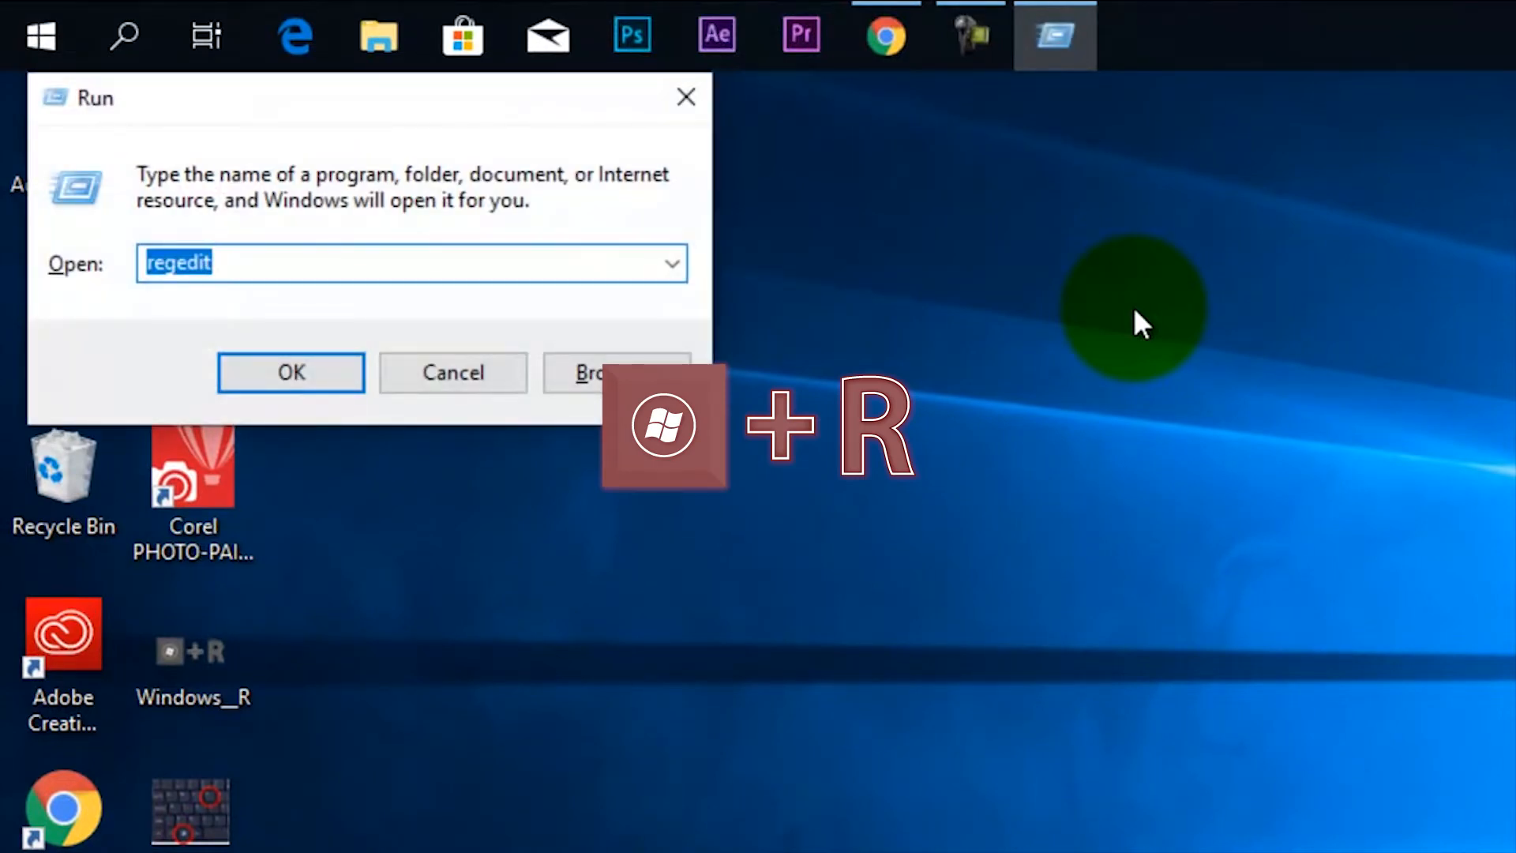
pyautogui.write('ms')
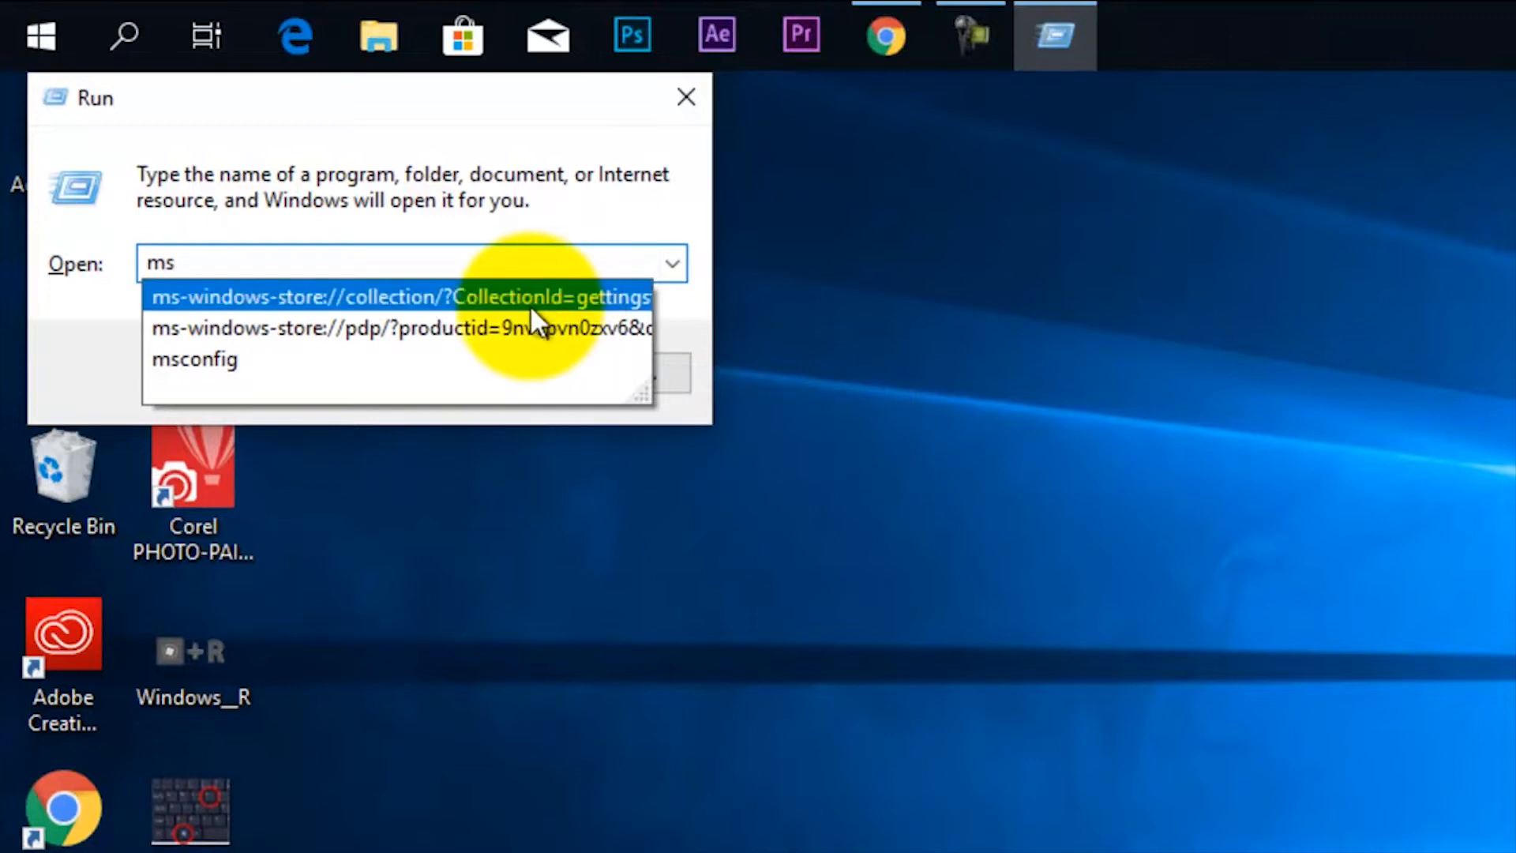
pyautogui.write('con')
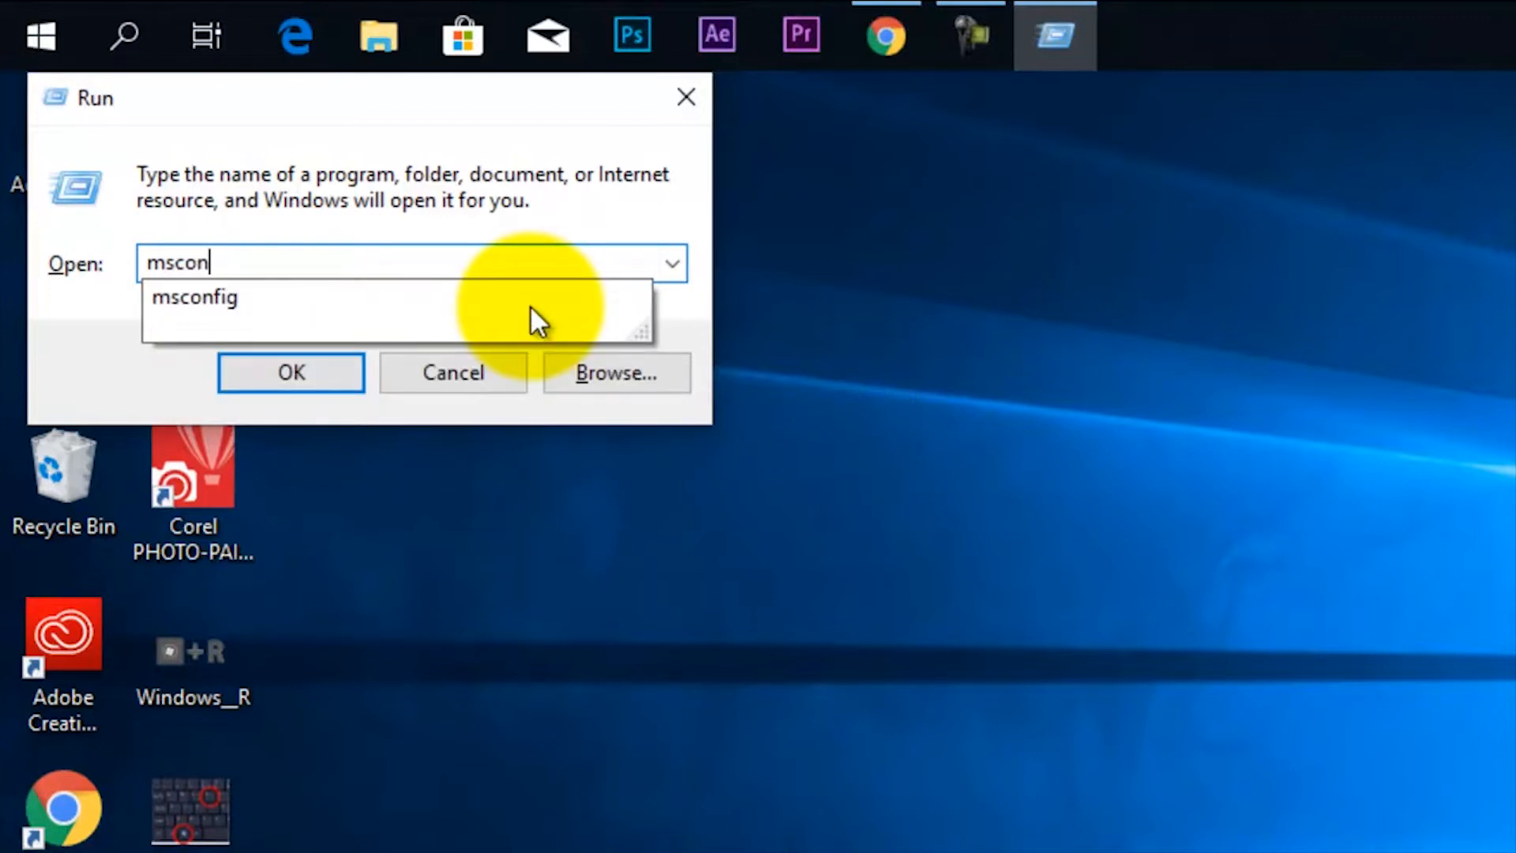
pyautogui.click(363, 296)
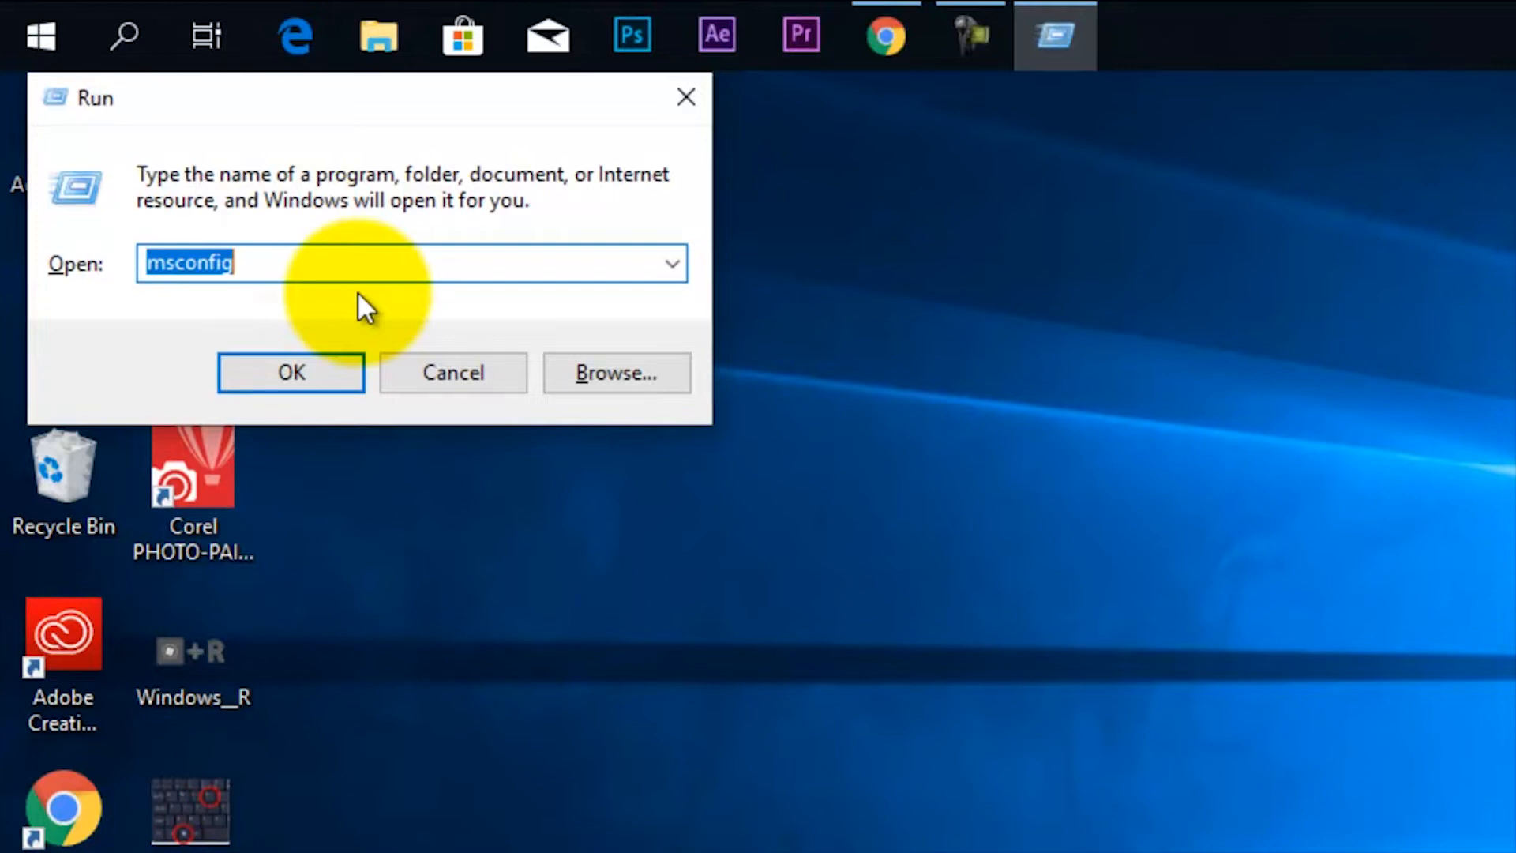
pyautogui.click(295, 371)
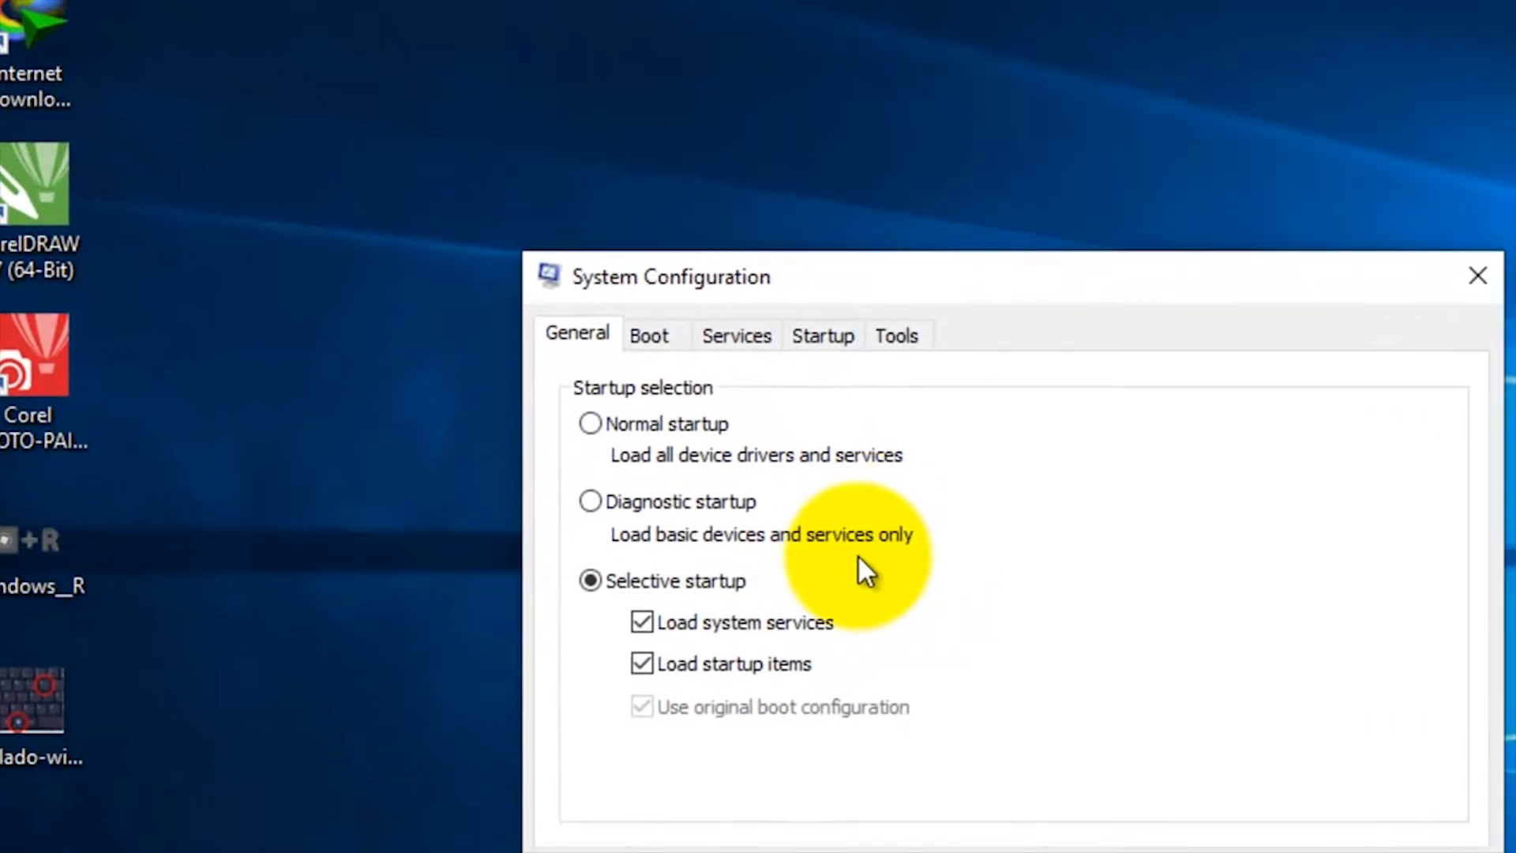
# - Hide all Microsoft services in the System Configuration services list and accept the dialog
pyautogui.click(723, 332)
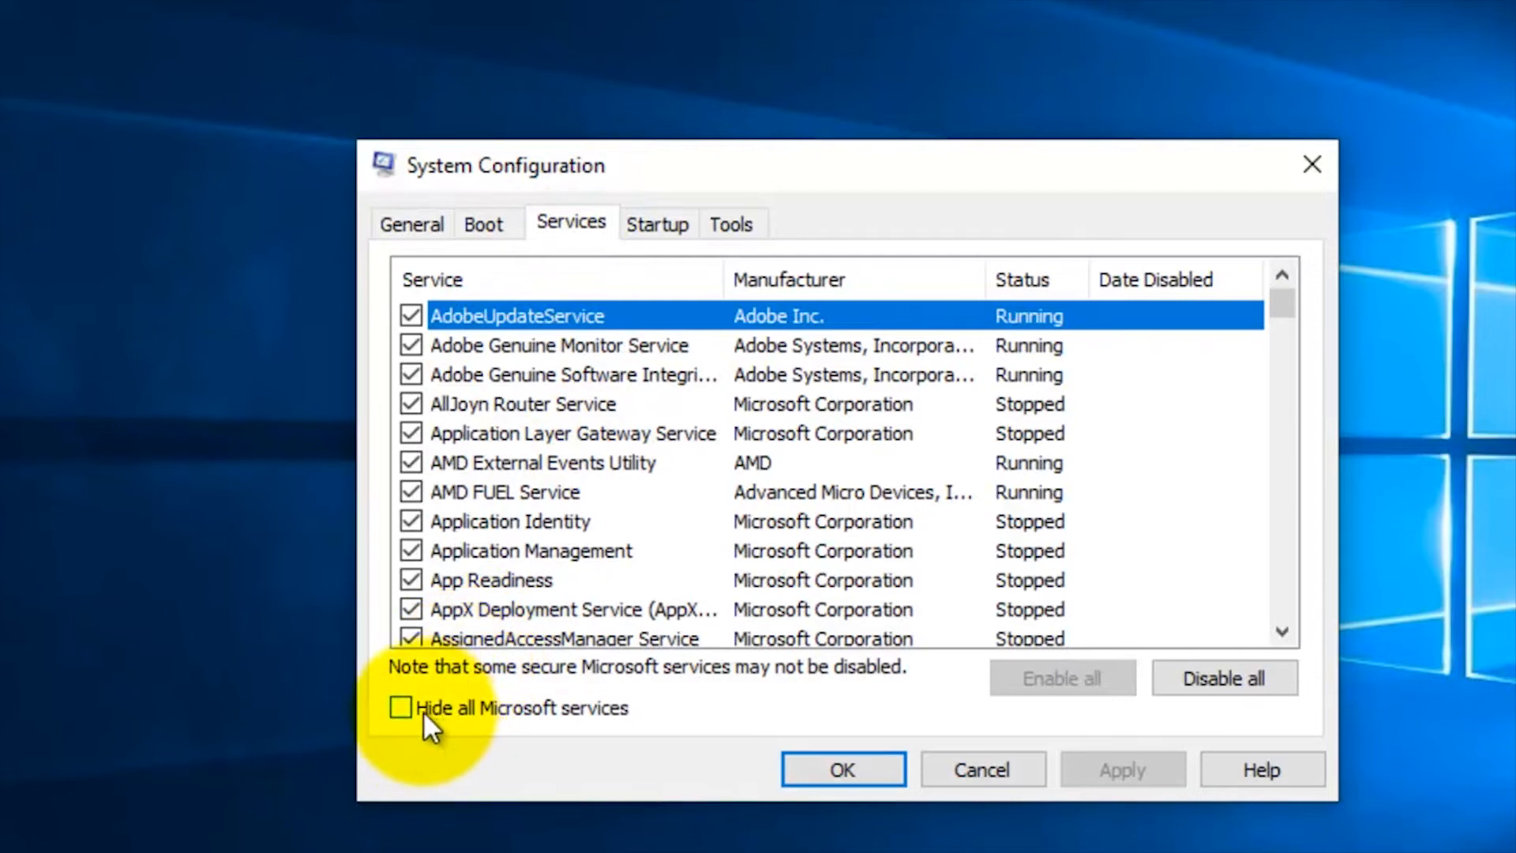
pyautogui.click(400, 705)
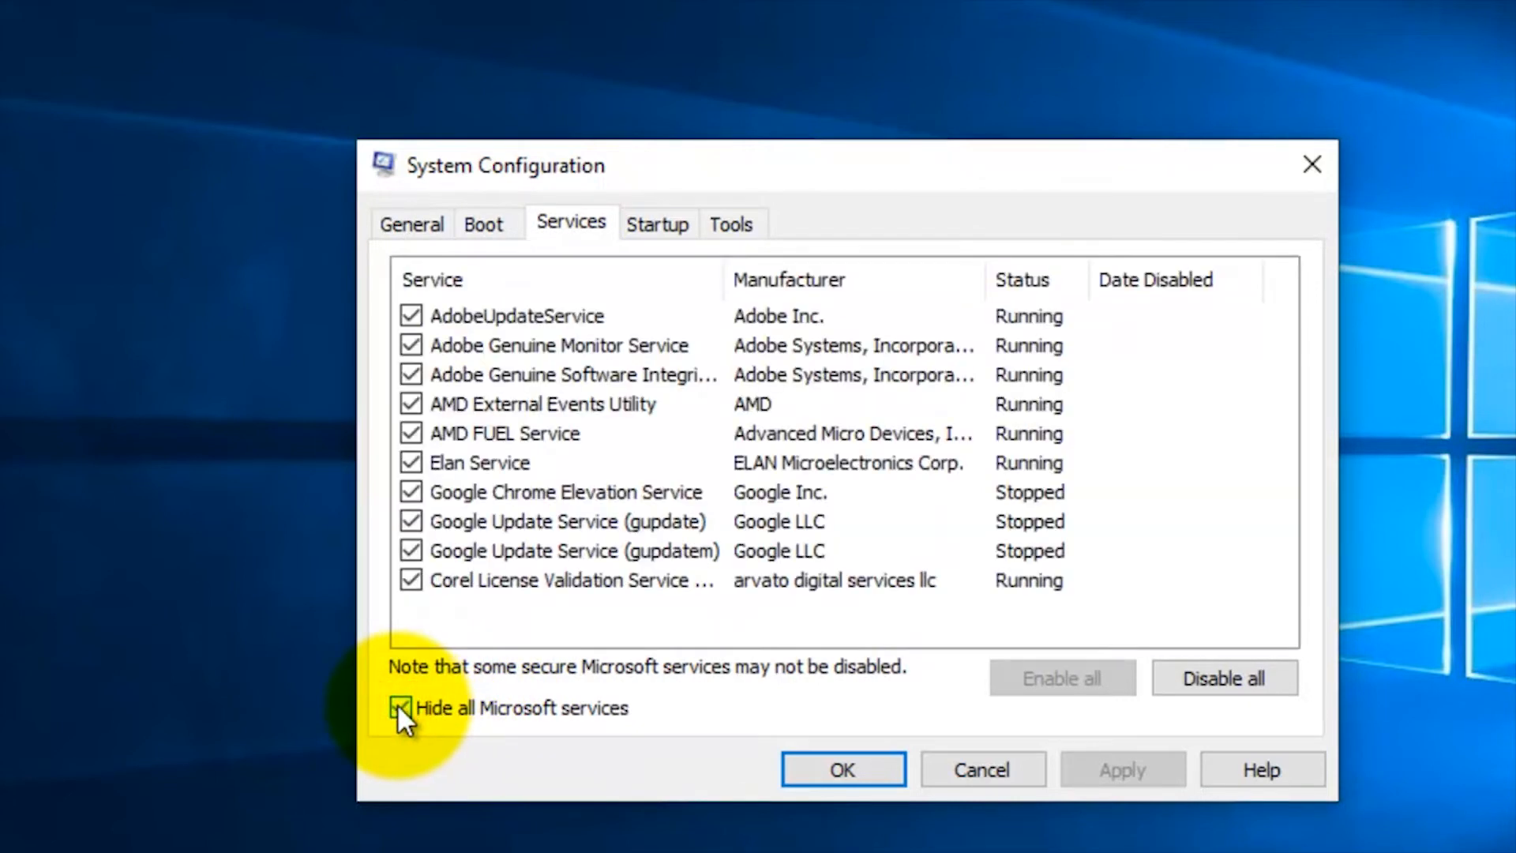
pyautogui.click(822, 769)
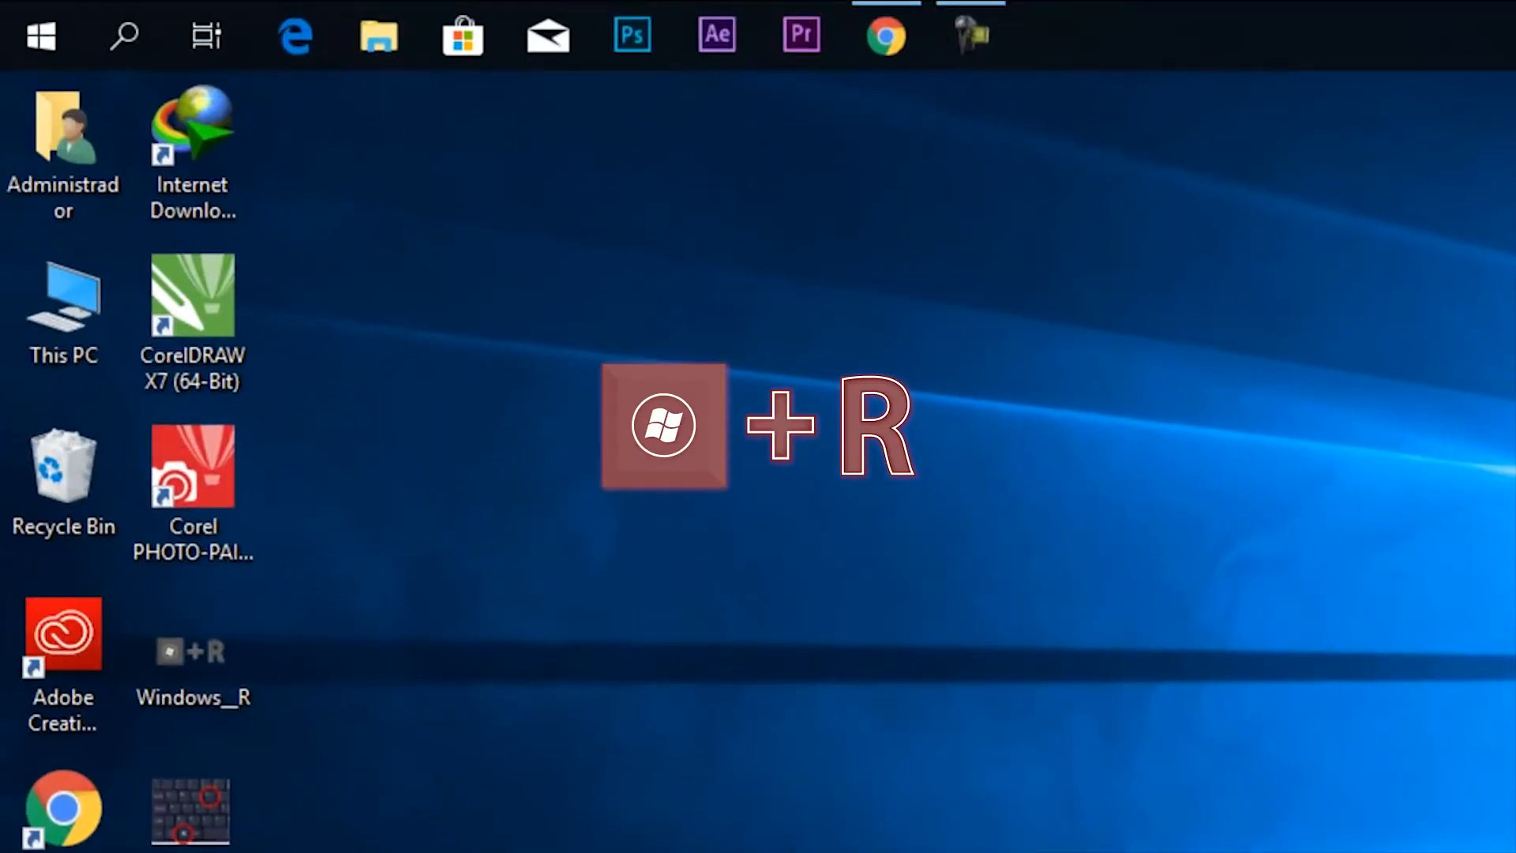
# - Open the Windows prefetch folder by running the prefetch command
pyautogui.press('super+r')
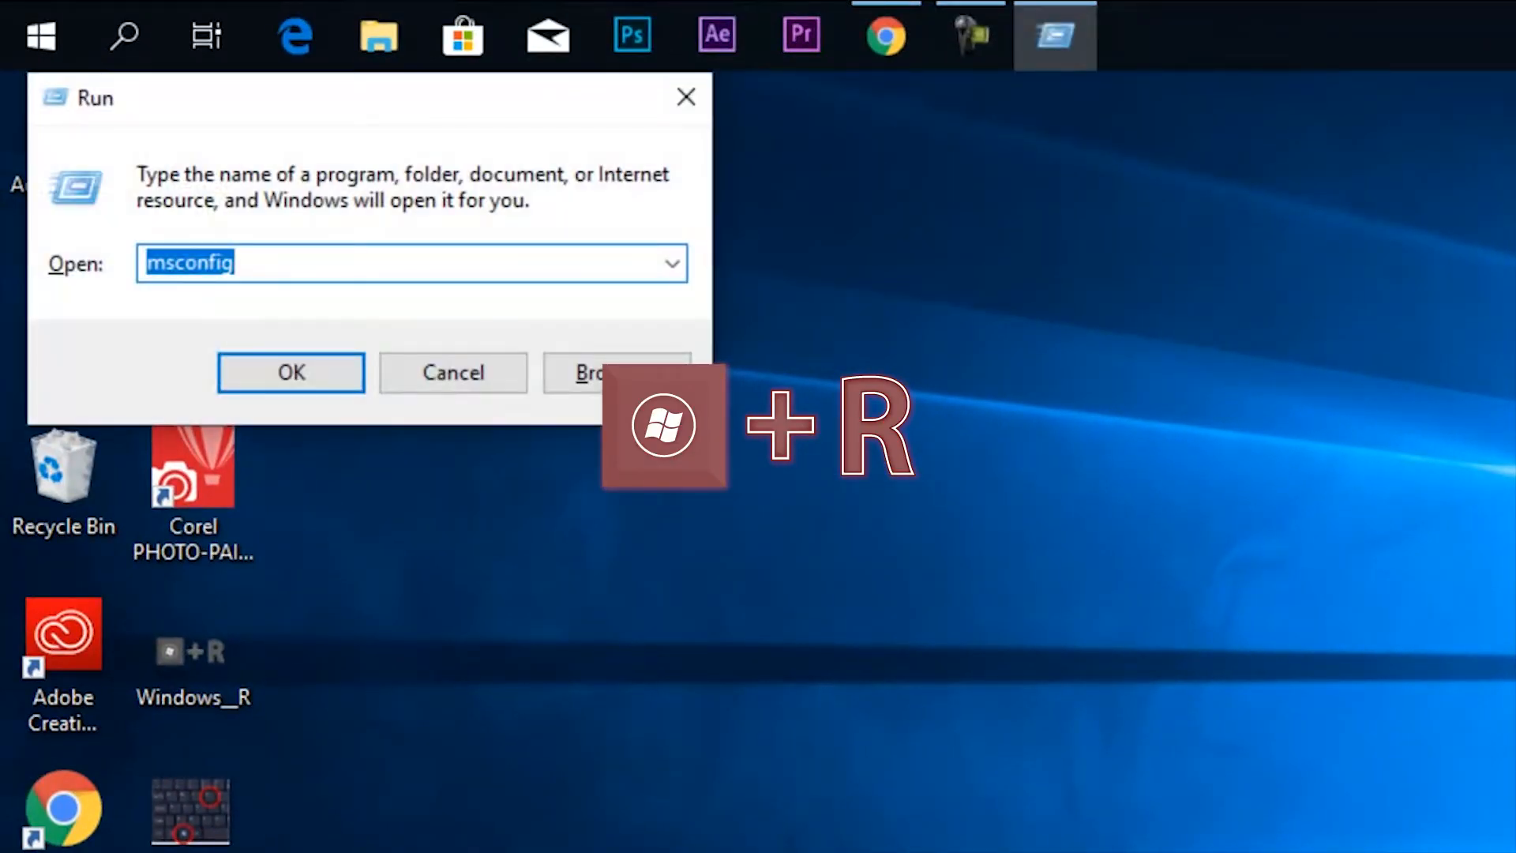
pyautogui.write('p')
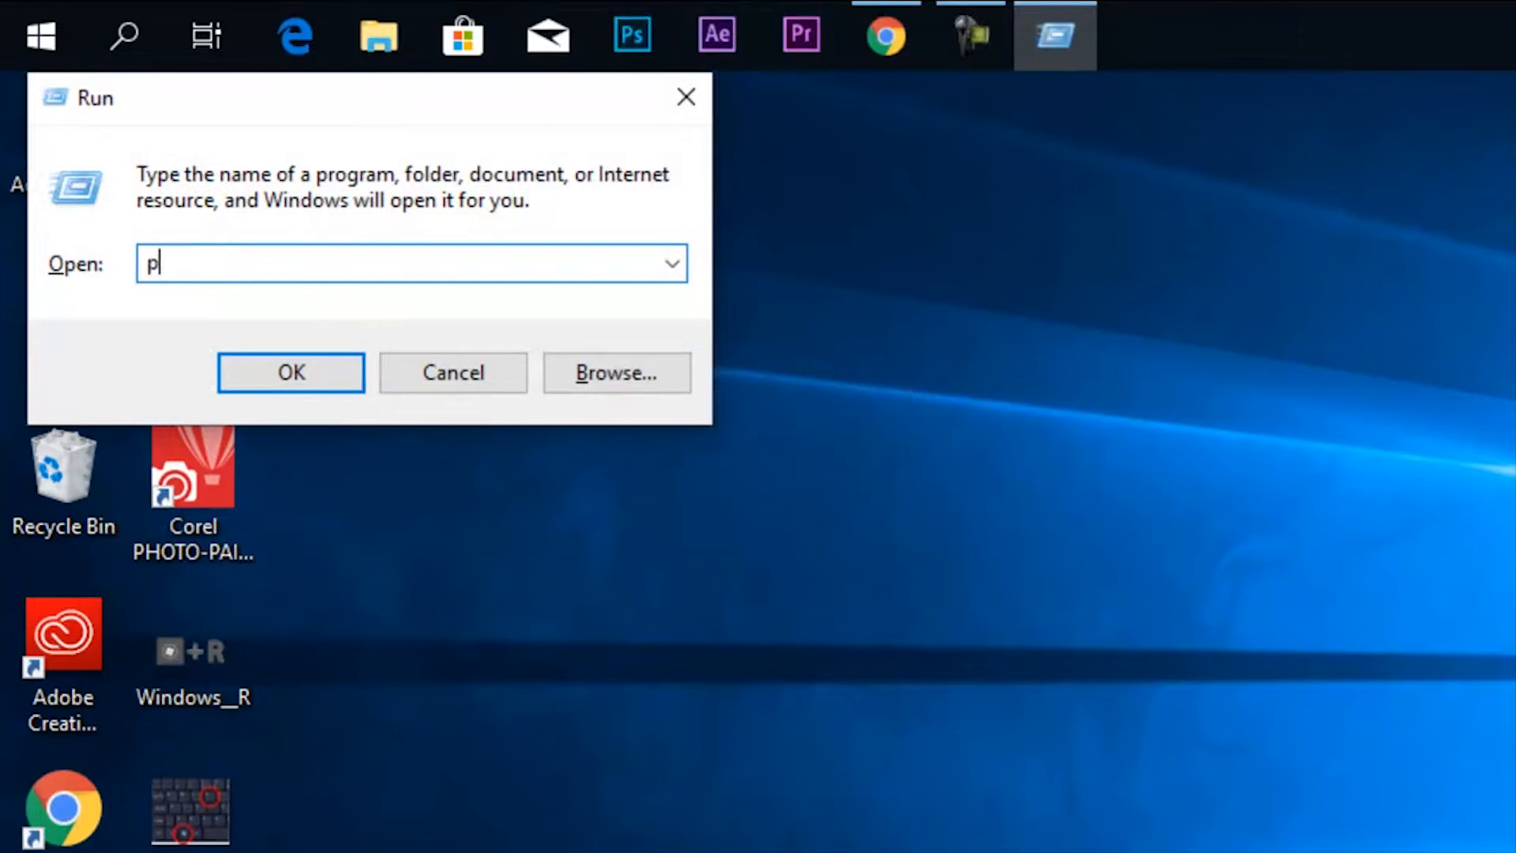
pyautogui.write('re')
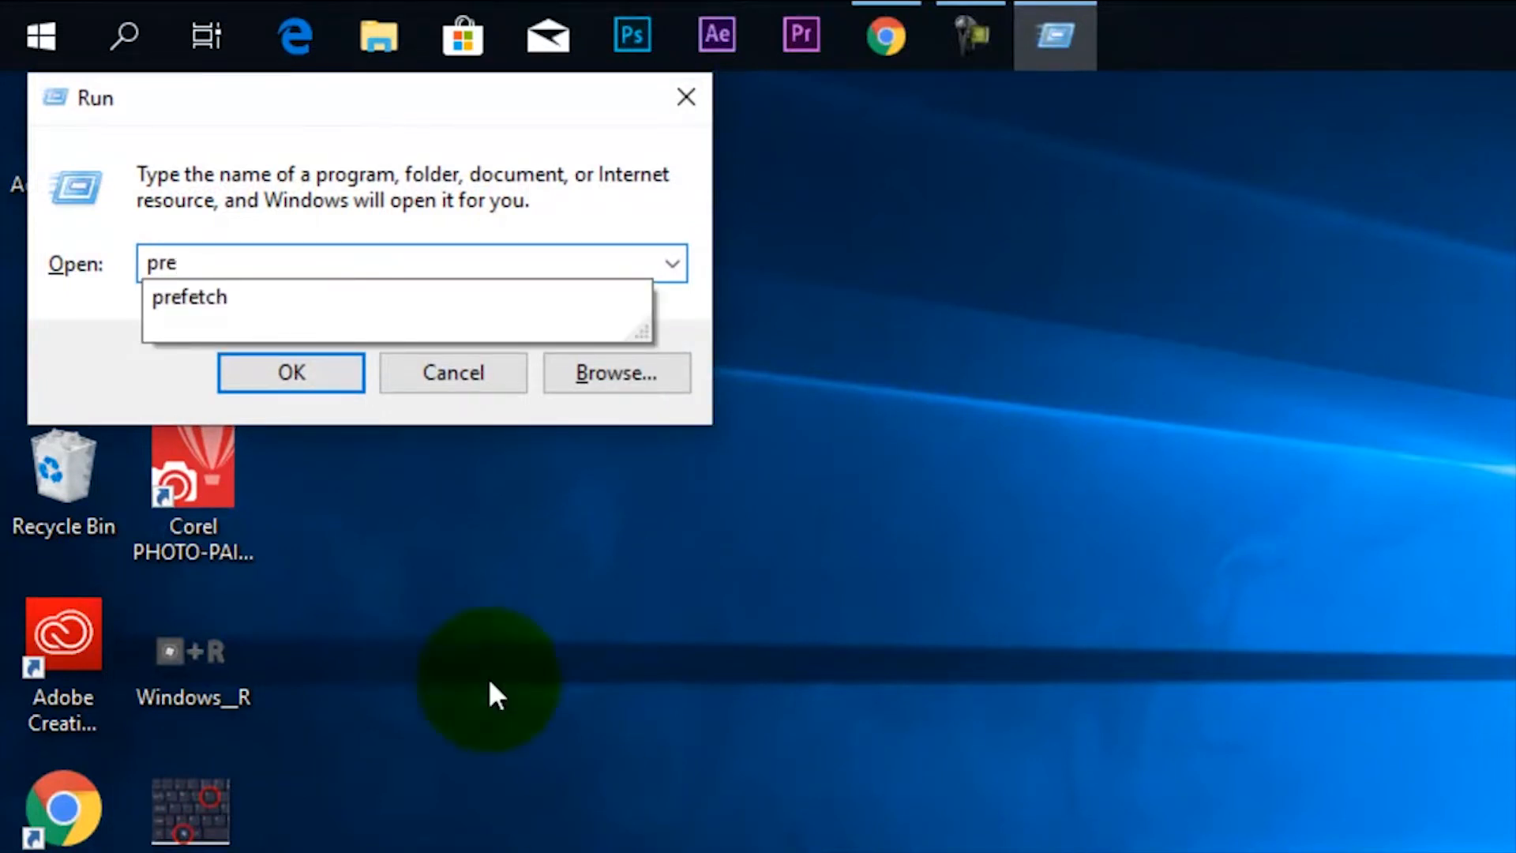
pyautogui.click(277, 304)
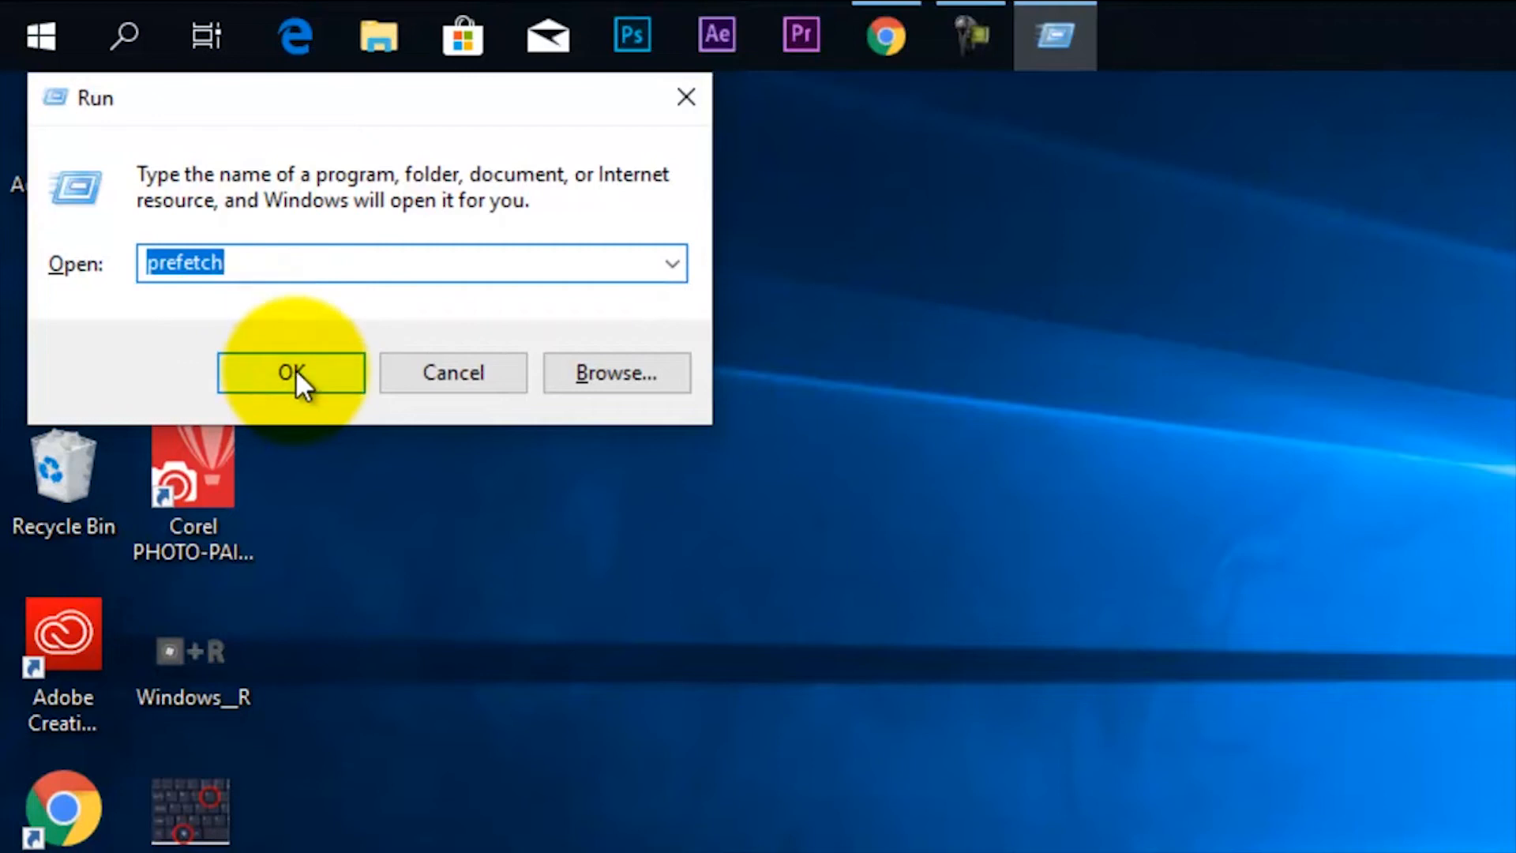
pyautogui.click(295, 368)
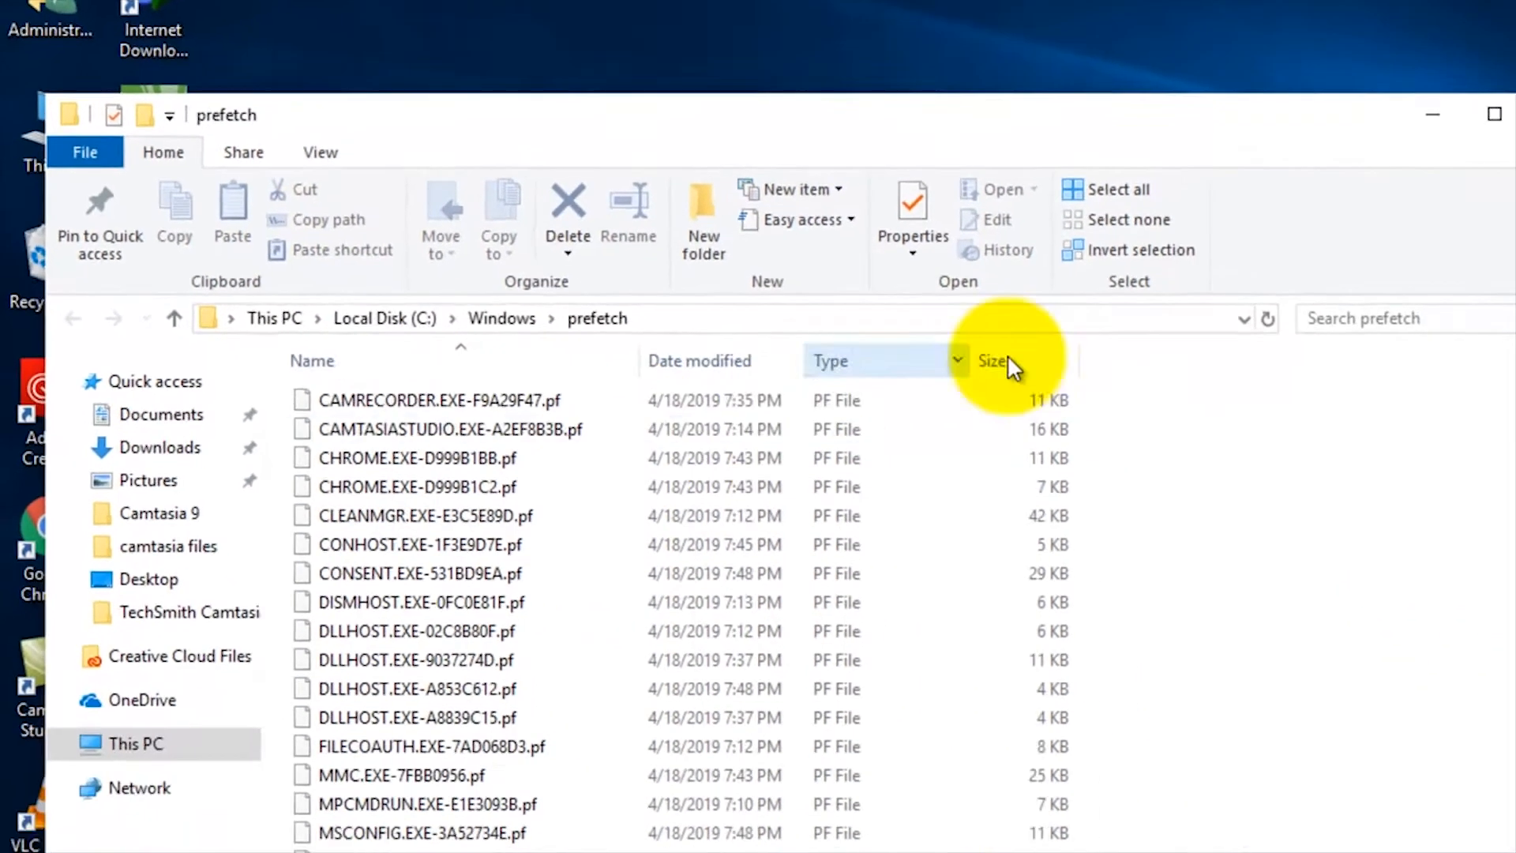
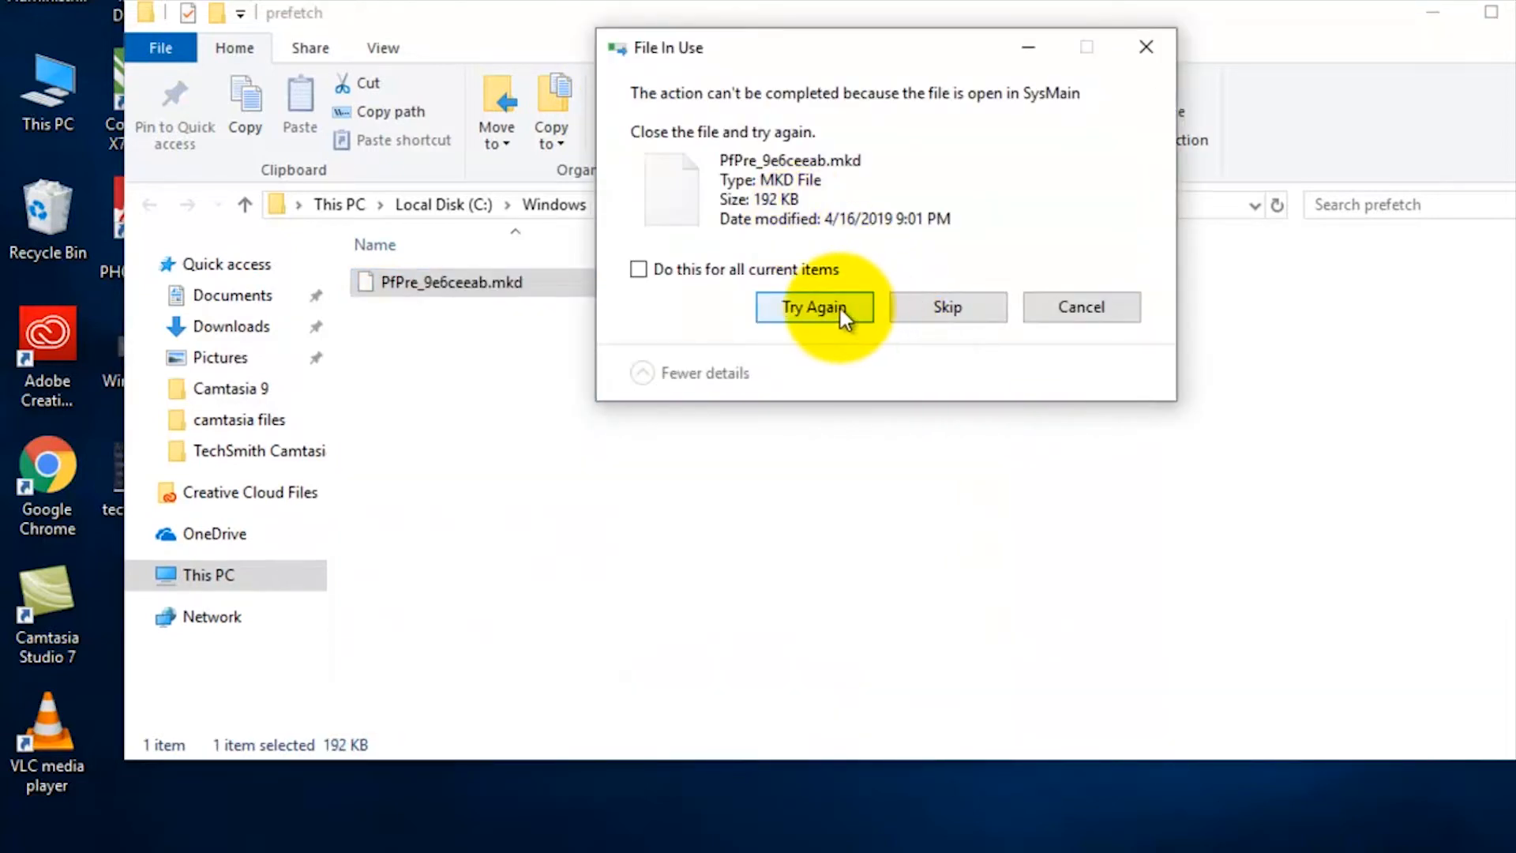
# - Dismiss the File In Use prompt for PfPre_9e6ceeab.mkd and close the prefetch folder
pyautogui.click(1146, 47)
pyautogui.click(1505, 12)
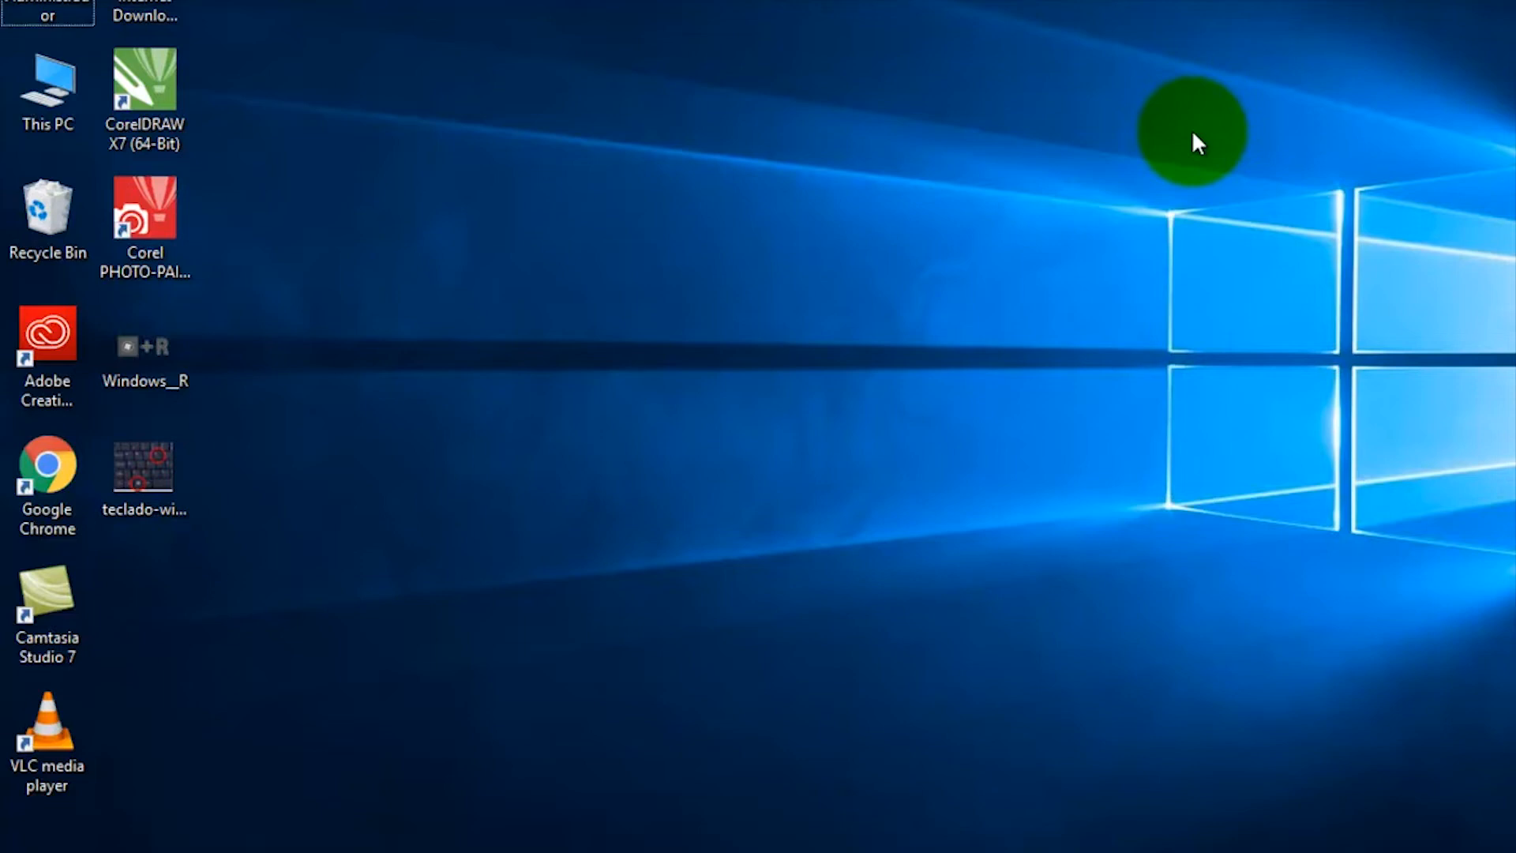
# - Open the Windows Temp folder by running the temp command
pyautogui.press('super+r')
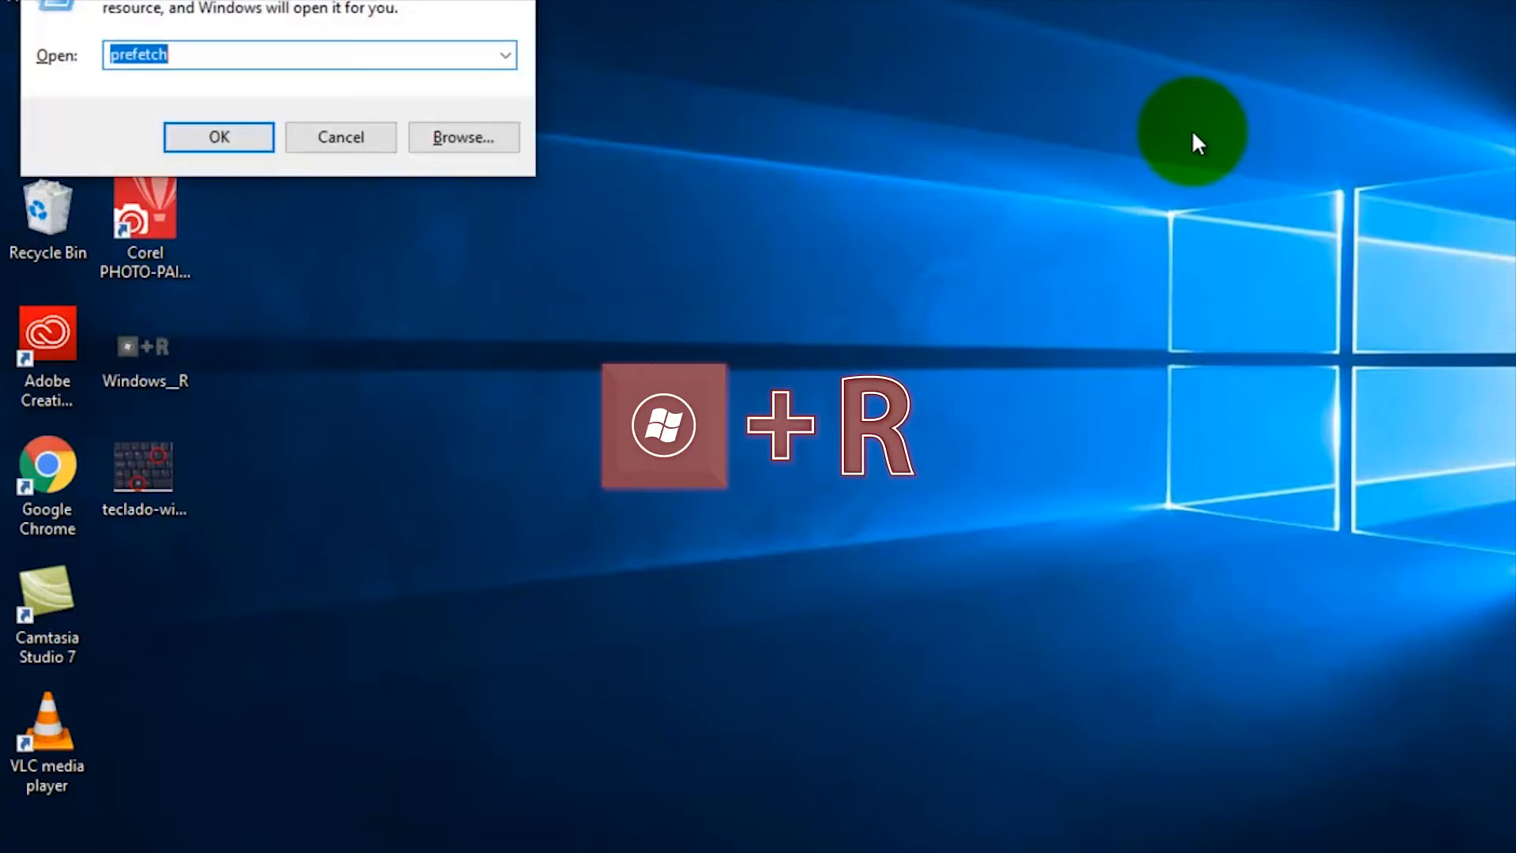
pyautogui.write('temp')
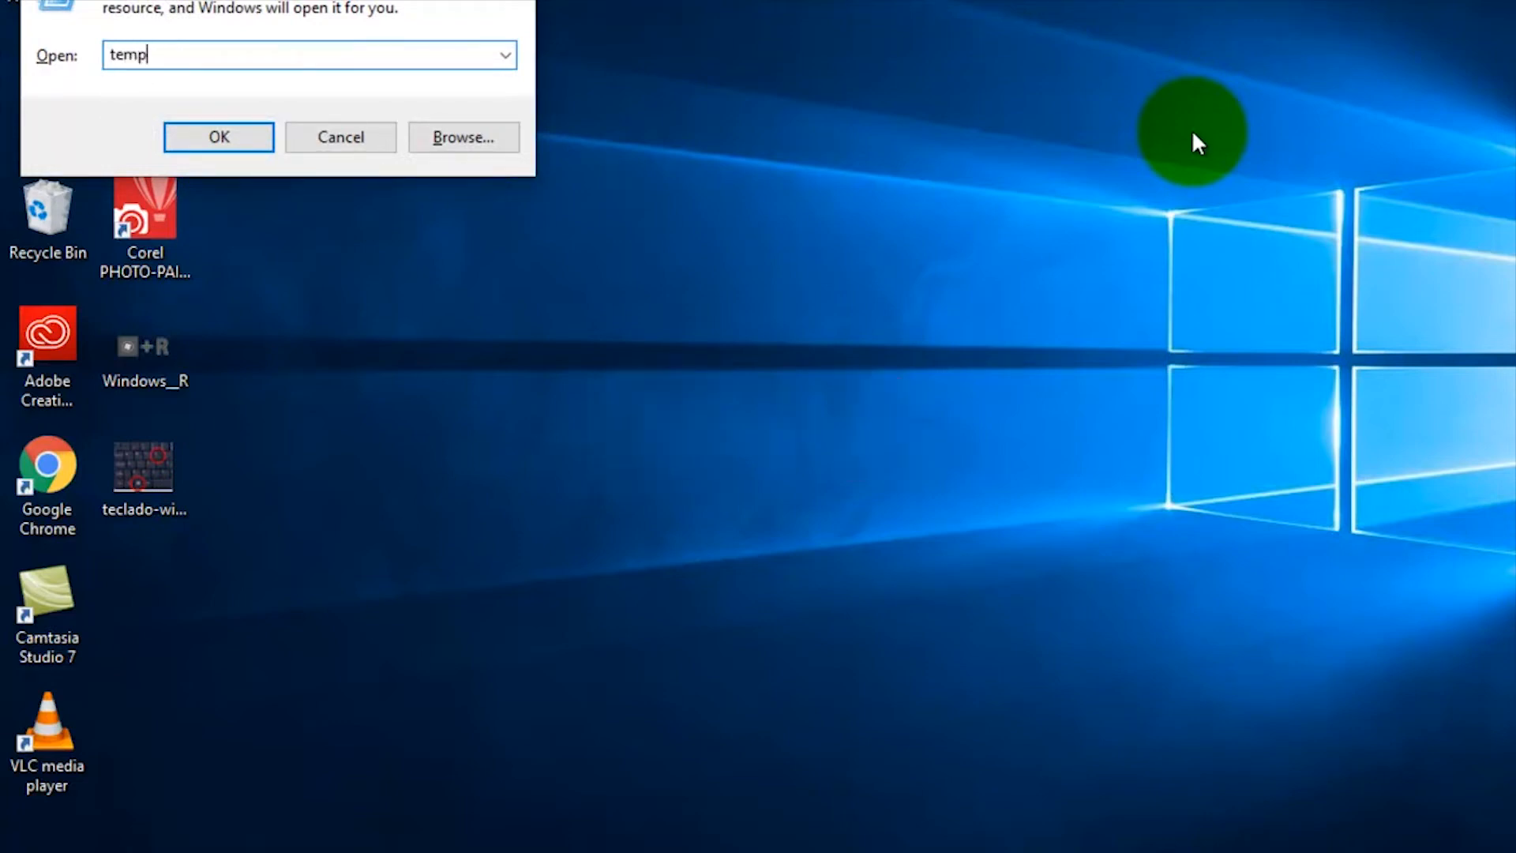
pyautogui.click(220, 136)
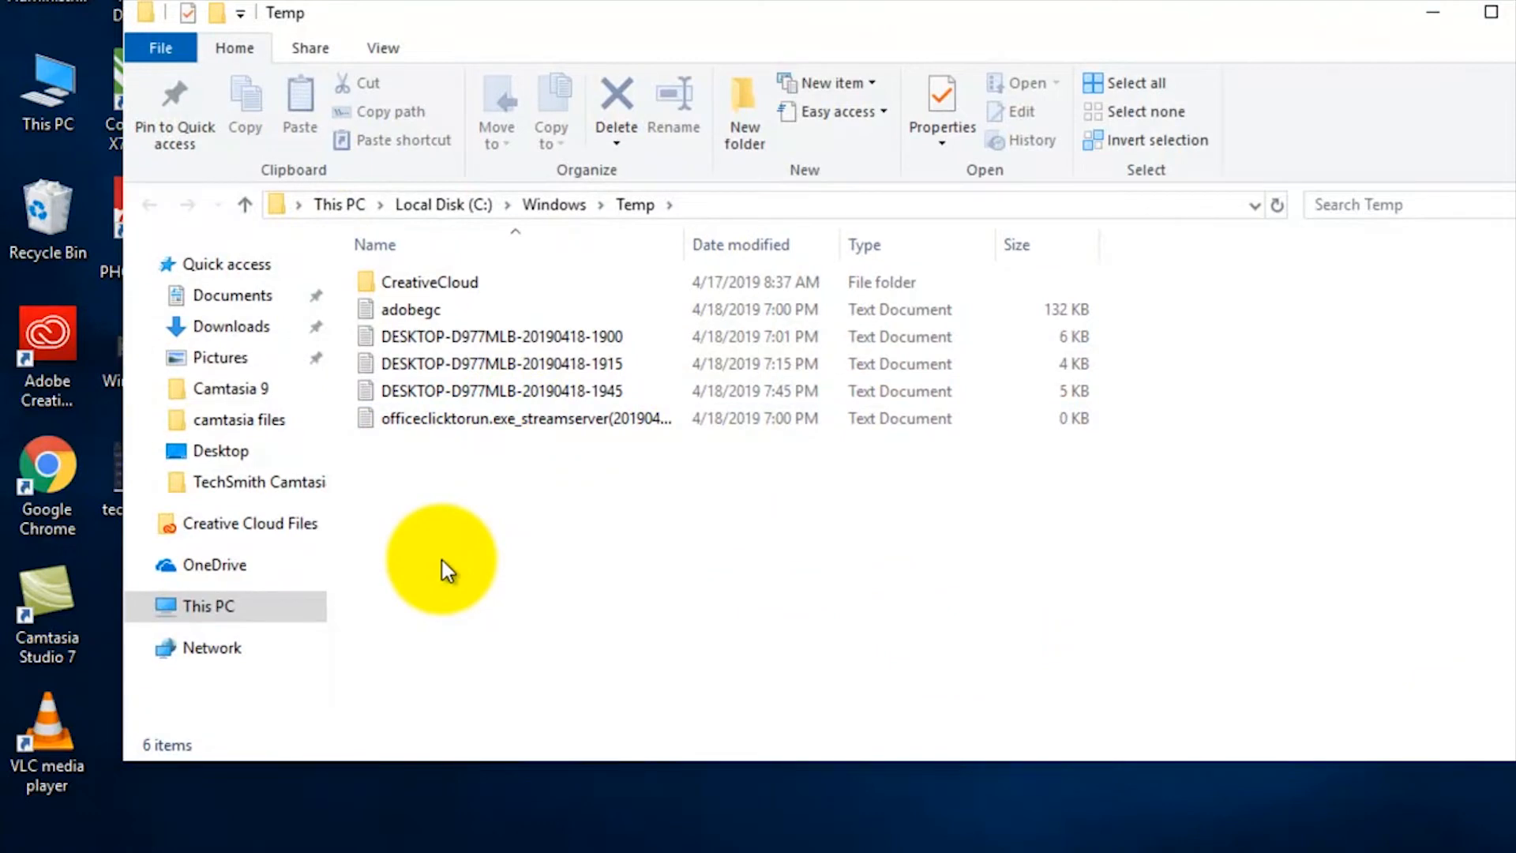
# - Delete all items in the Windows Temp folder, dismissing the Folder In Use prompt for CreativeCloud, and close the folder
pyautogui.moveTo(466, 558); pyautogui.dragTo(403, 282)
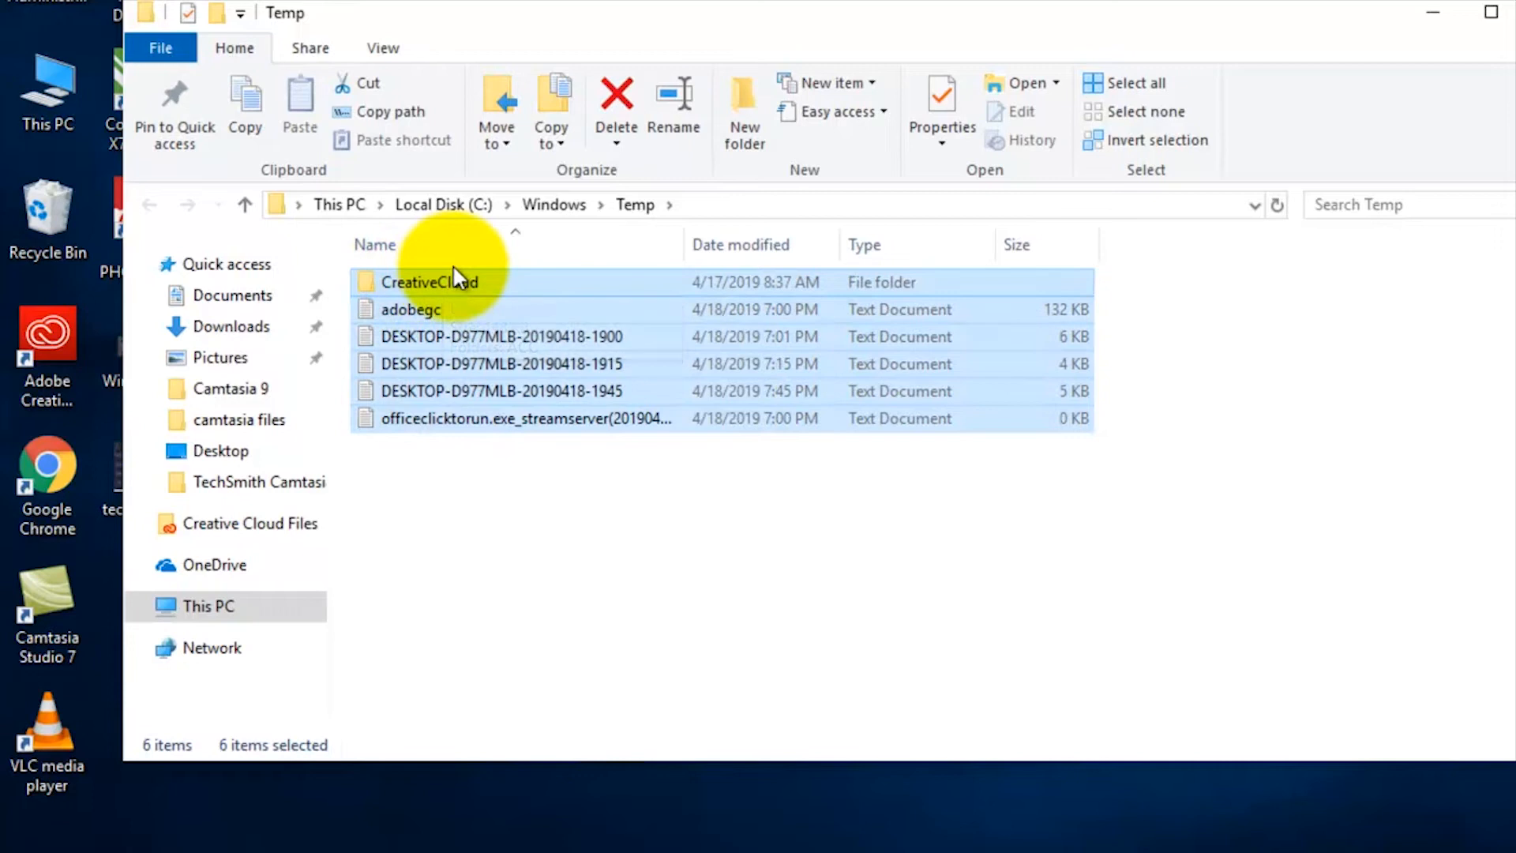
pyautogui.click(613, 98)
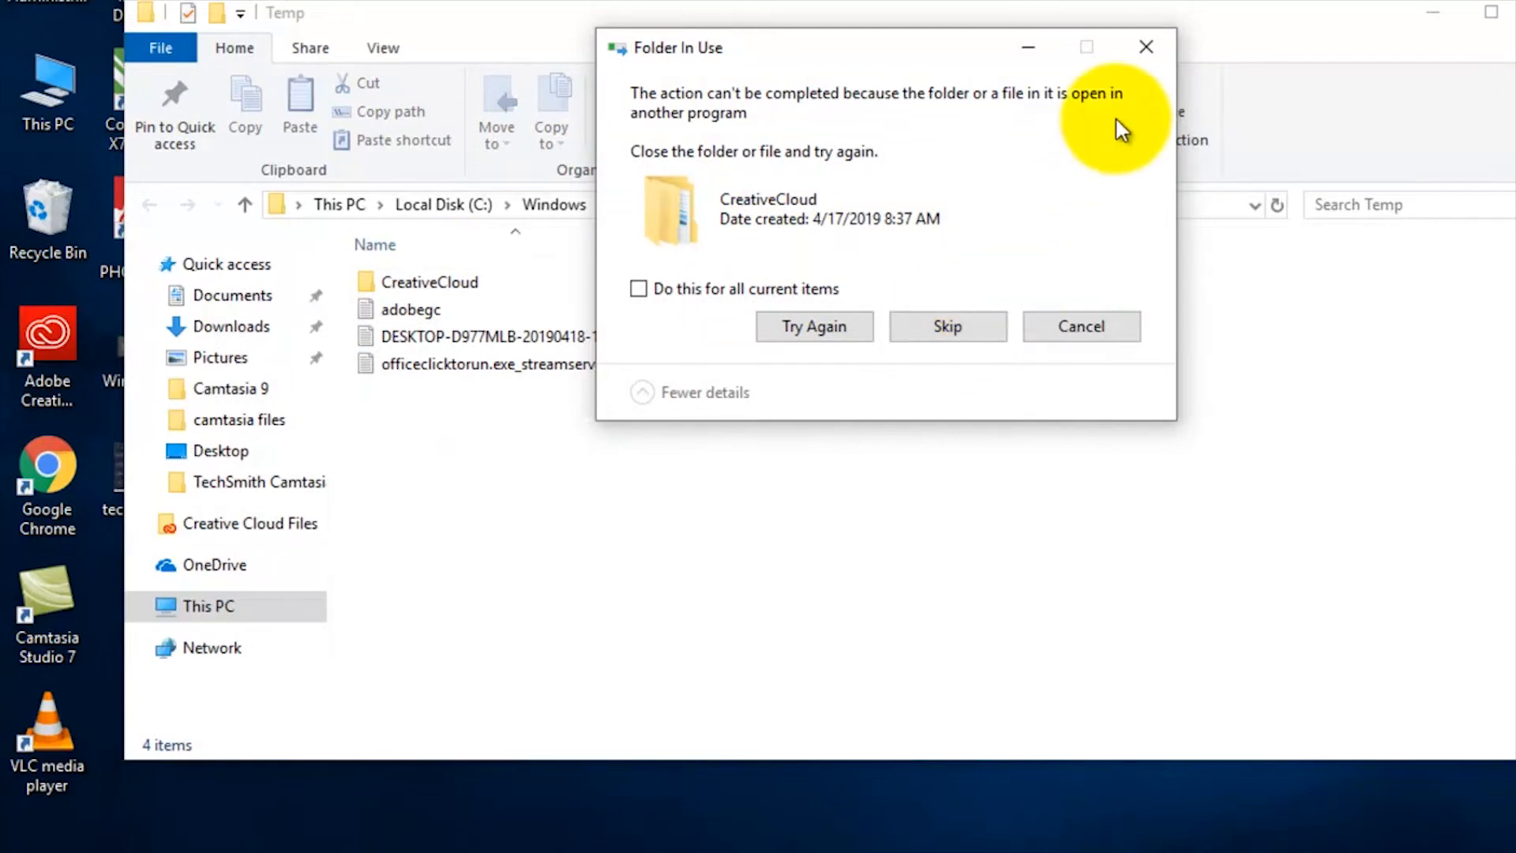
pyautogui.click(1144, 43)
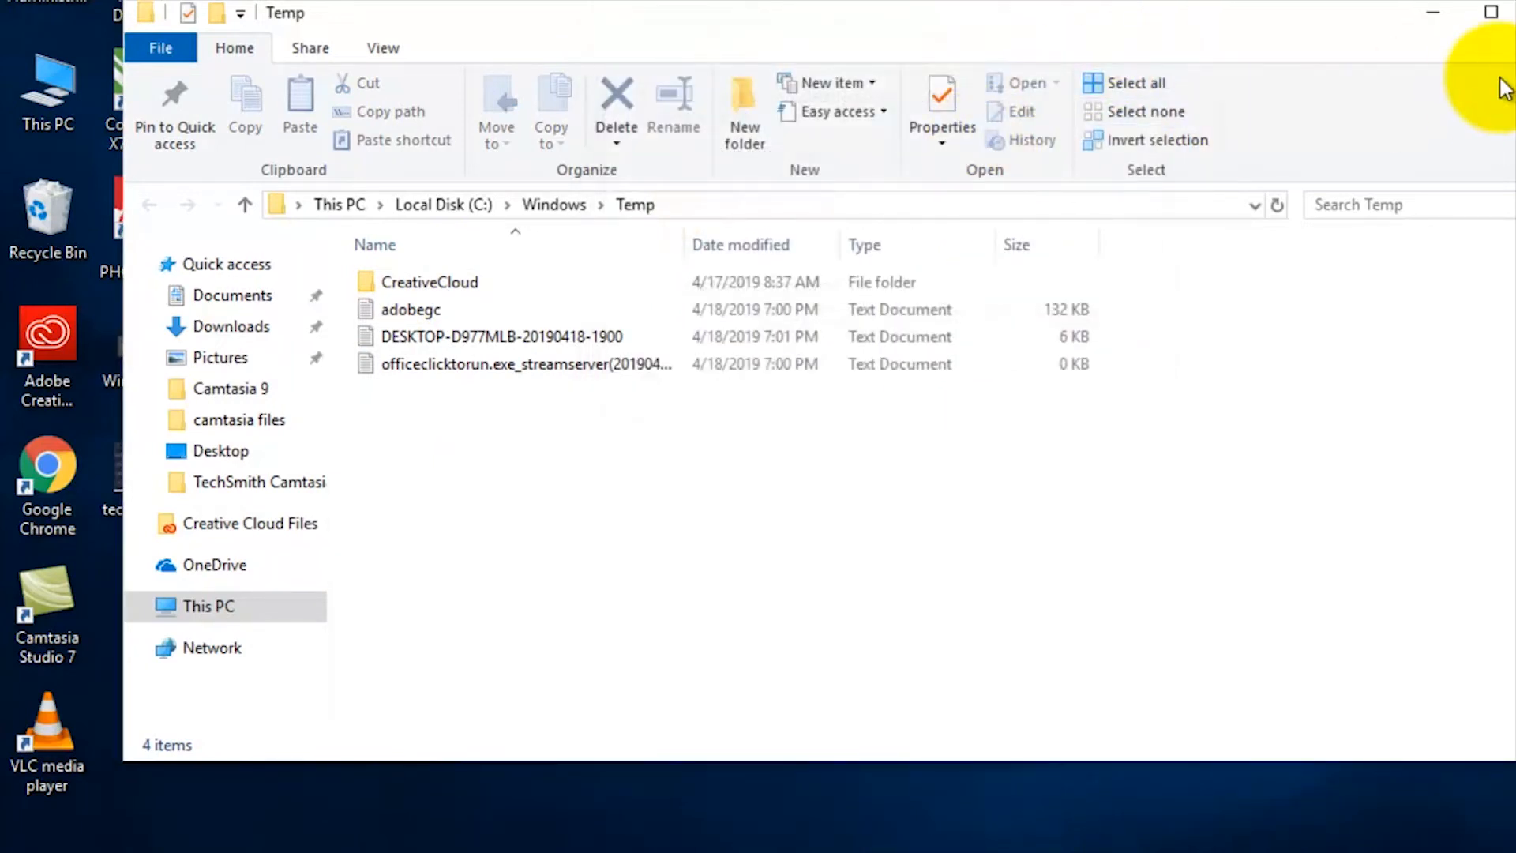
pyautogui.click(1515, 12)
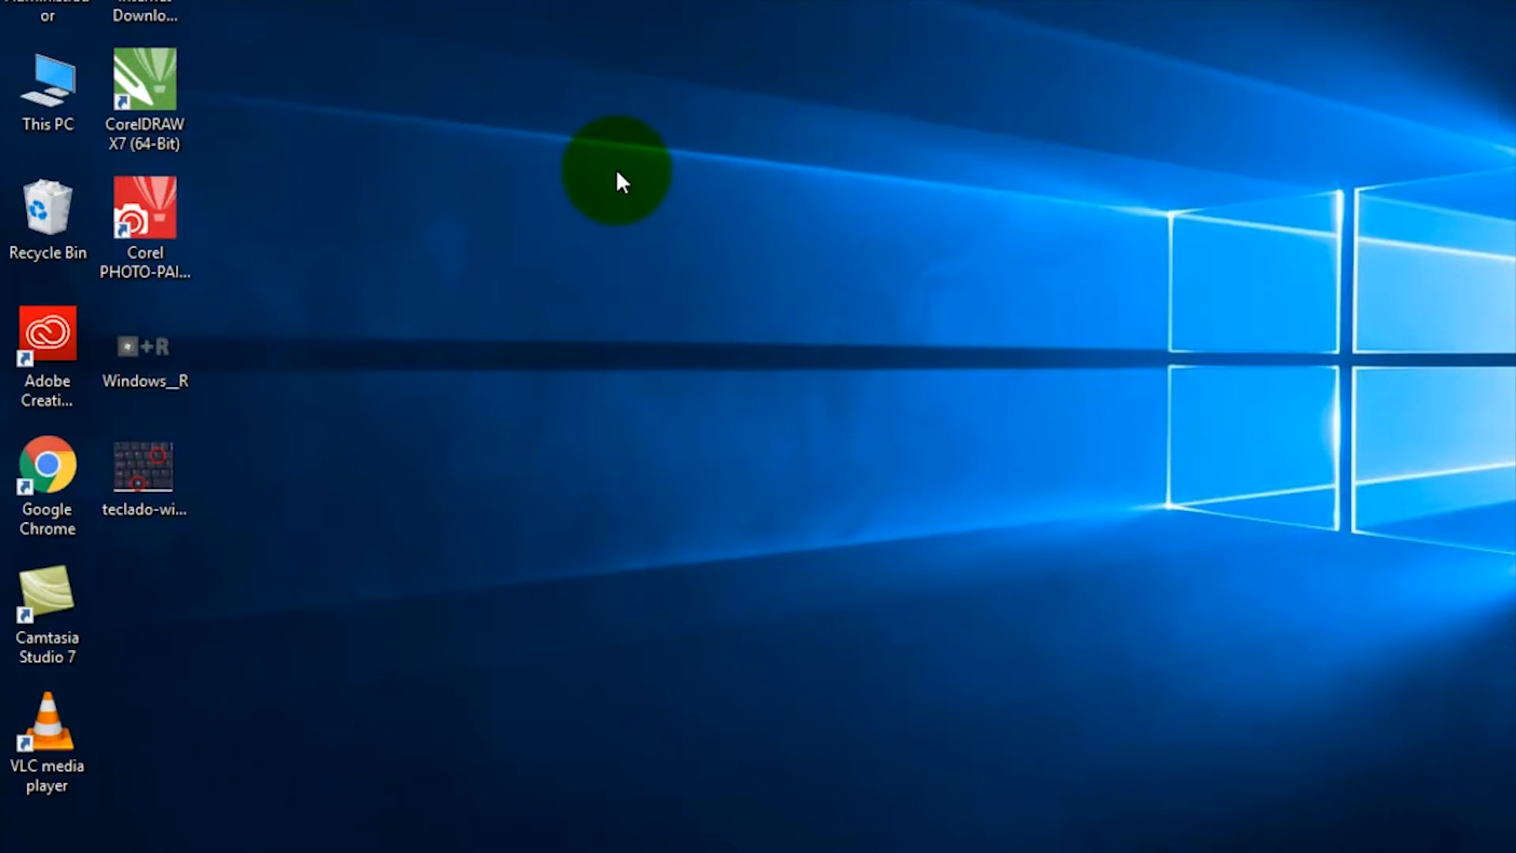
# - Open the user account's local Temp folder by running the %temp% command
pyautogui.press('super+r')
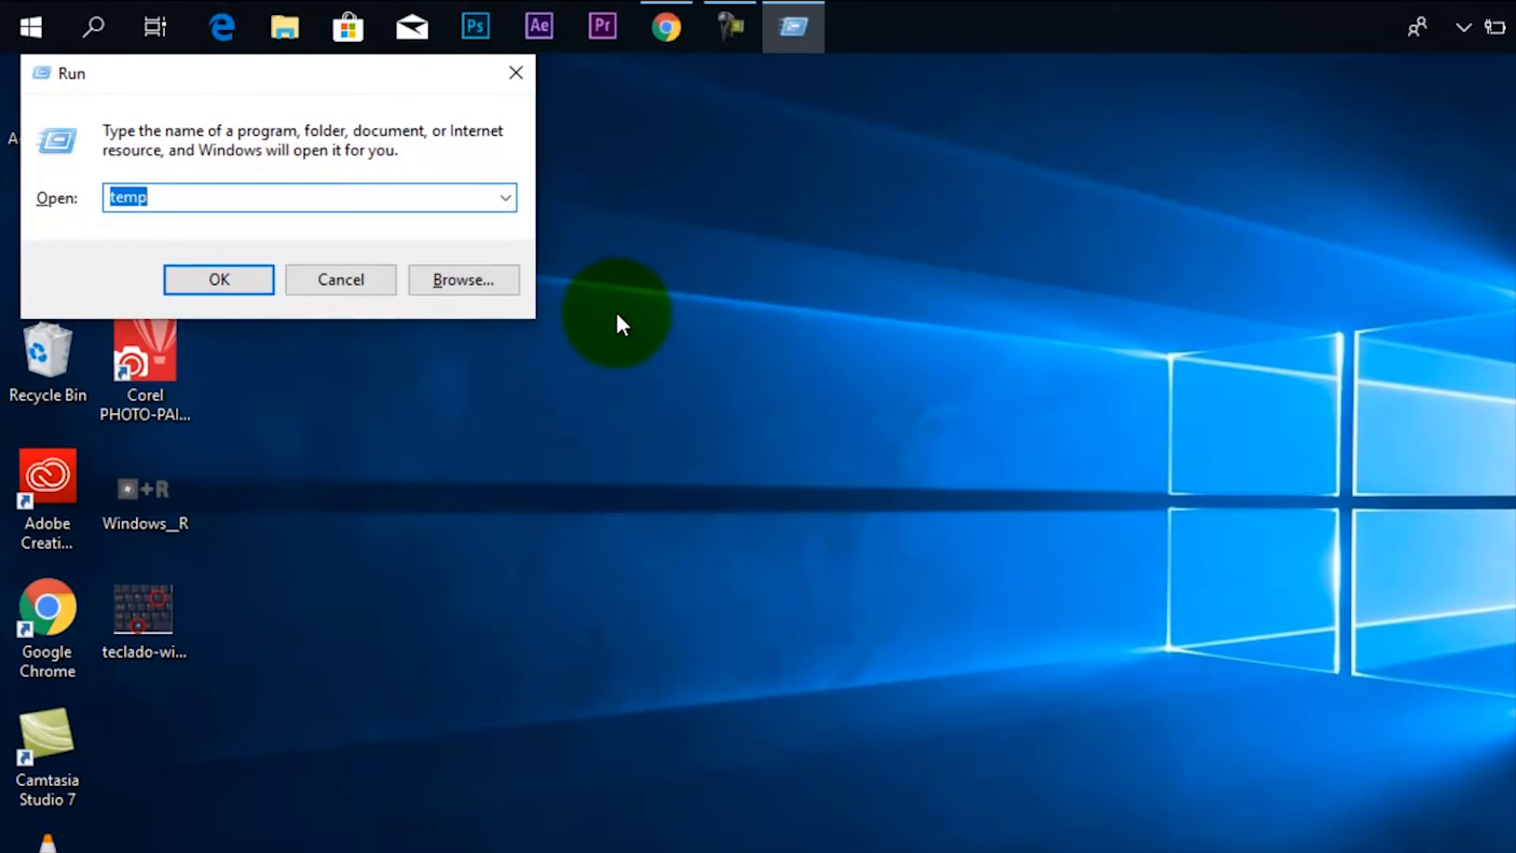
pyautogui.write('%')
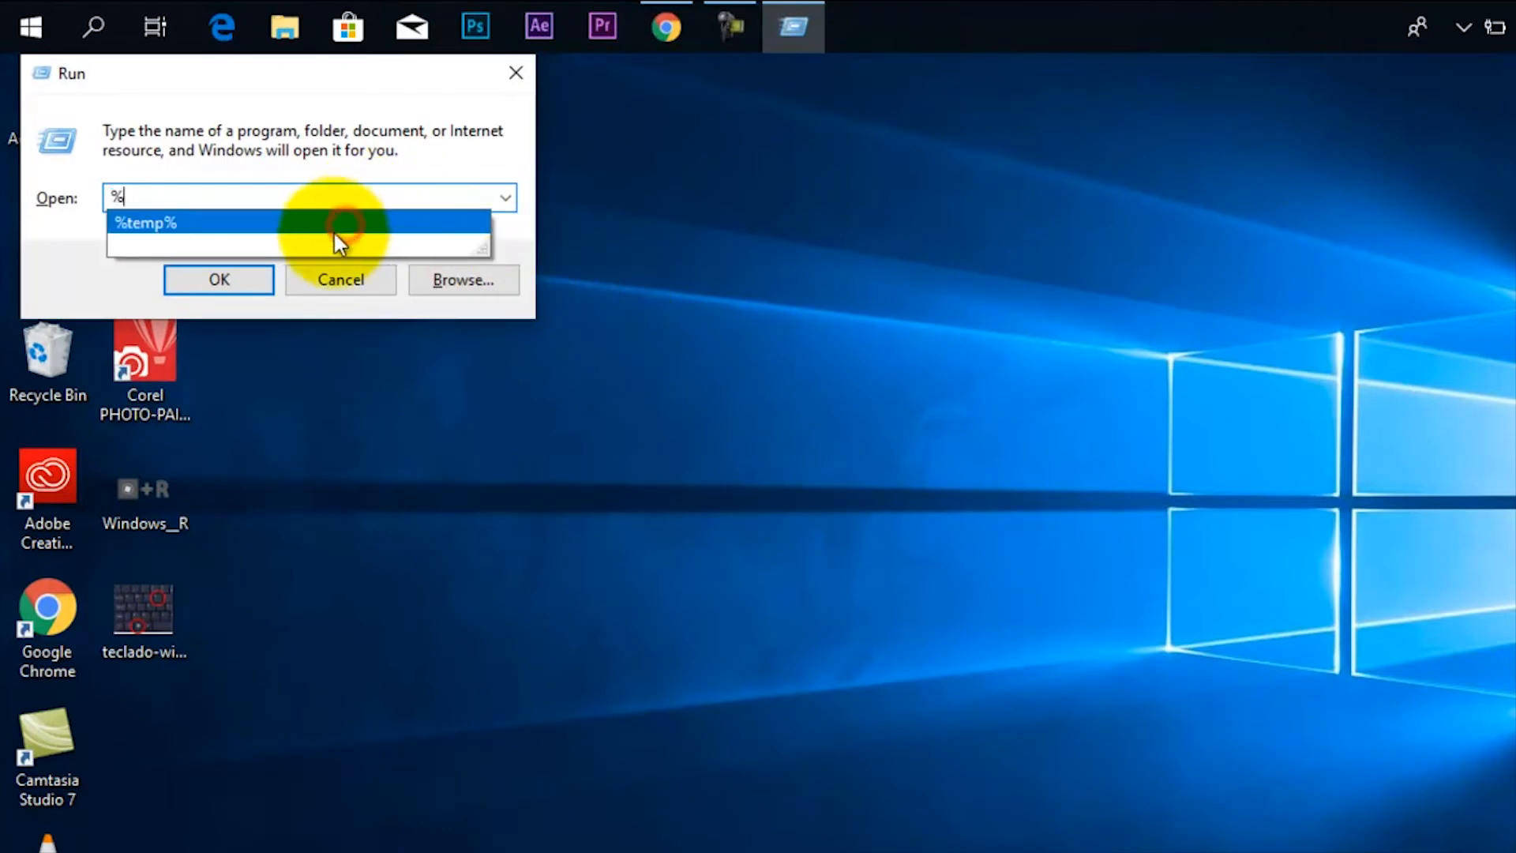
pyautogui.click(339, 237)
pyautogui.click(239, 290)
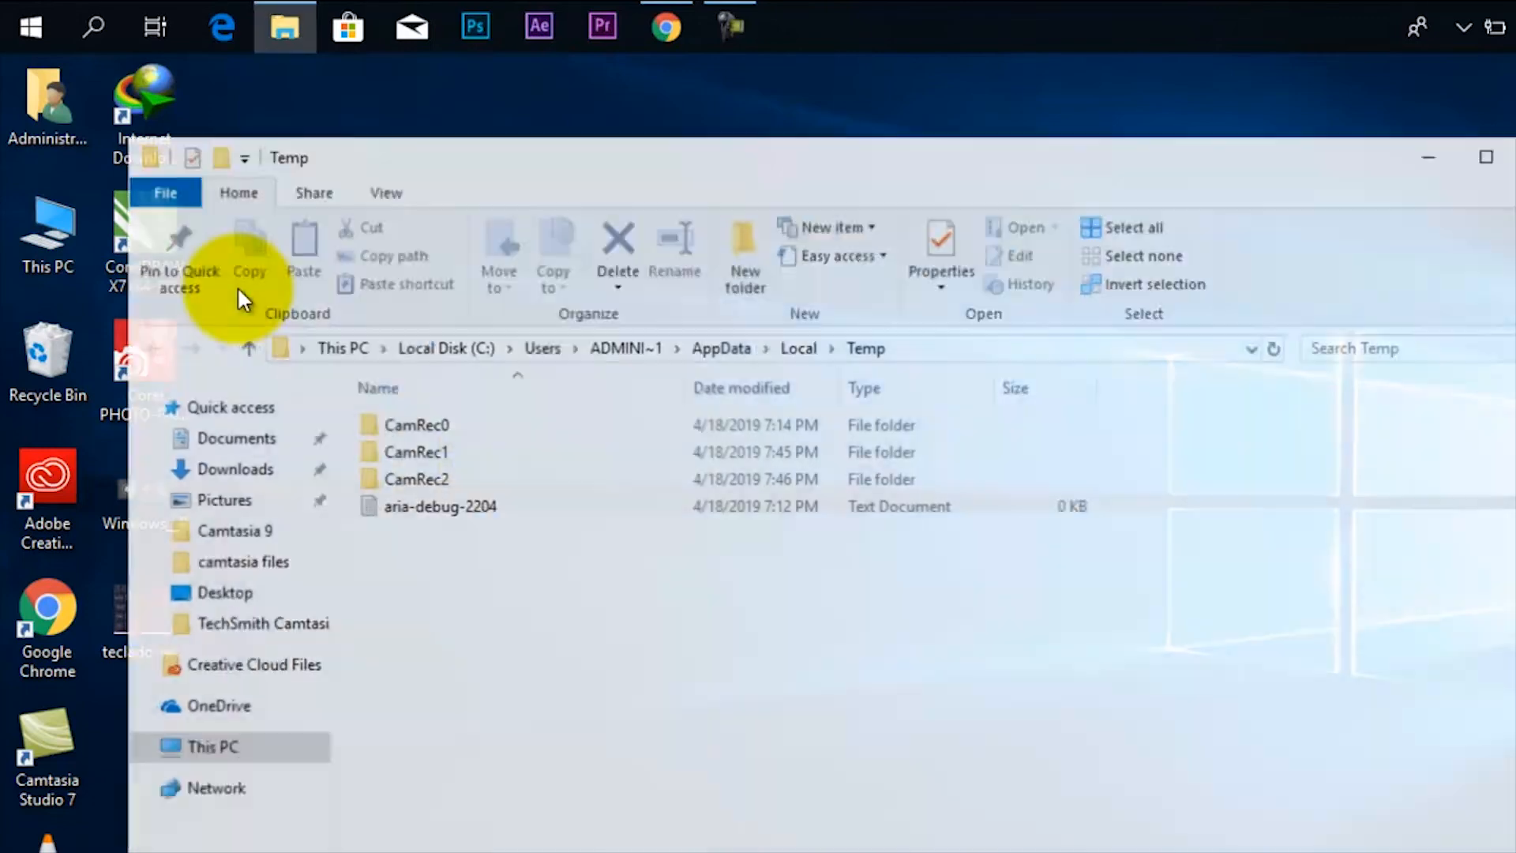
# - Try to delete all items in the user's Temp folder and dismiss the Folder Access Denied prompt for CamRec0
pyautogui.moveTo(465, 667); pyautogui.dragTo(410, 410)
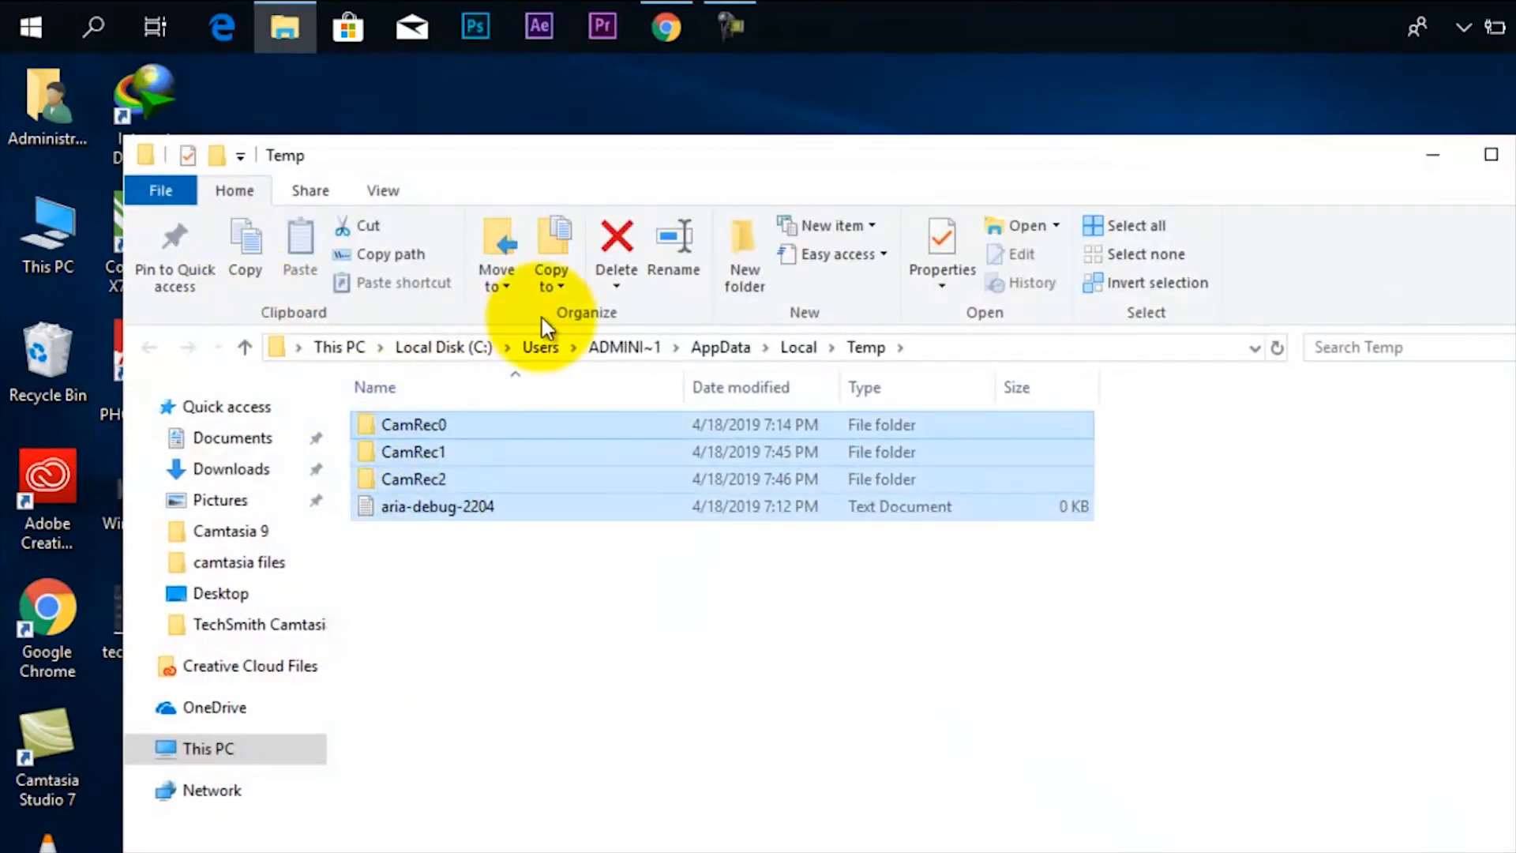
pyautogui.click(616, 240)
pyautogui.click(809, 410)
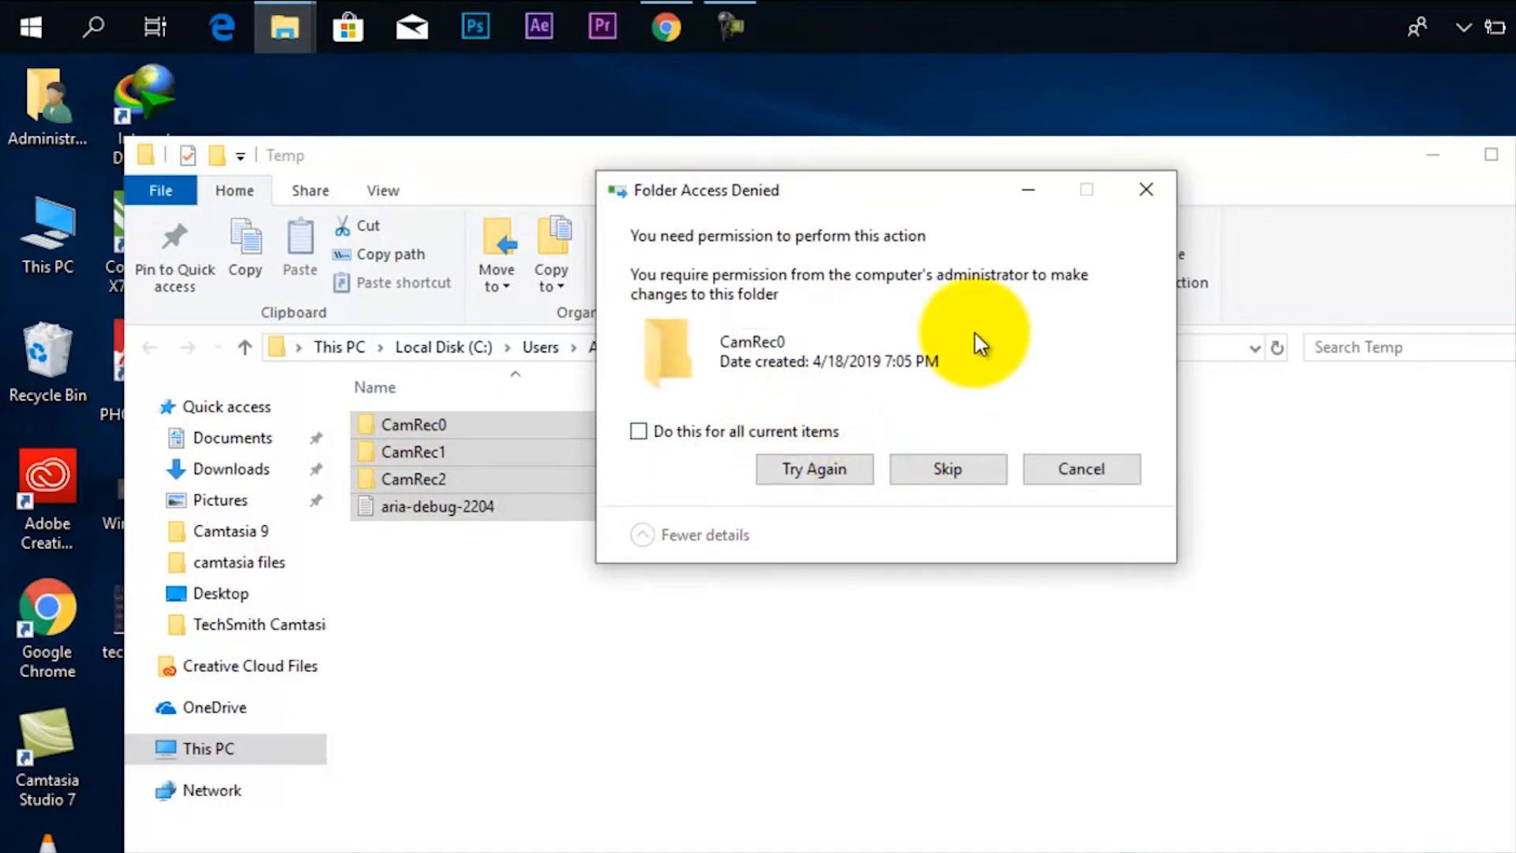
pyautogui.click(1159, 186)
pyautogui.click(847, 593)
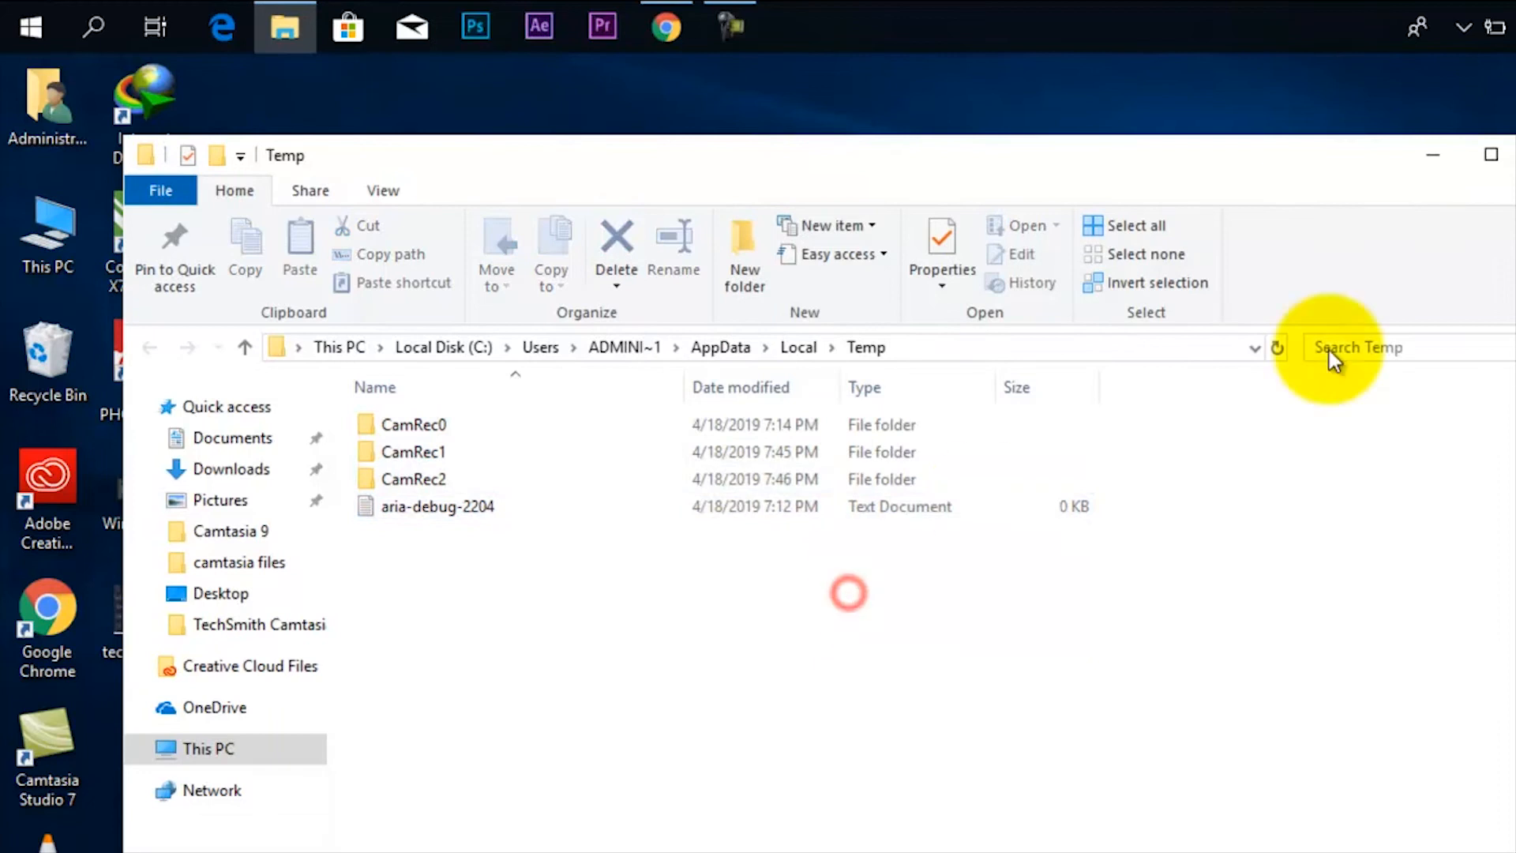
# - Close the user's Temp folder and refresh the desktop
pyautogui.click(1510, 157)
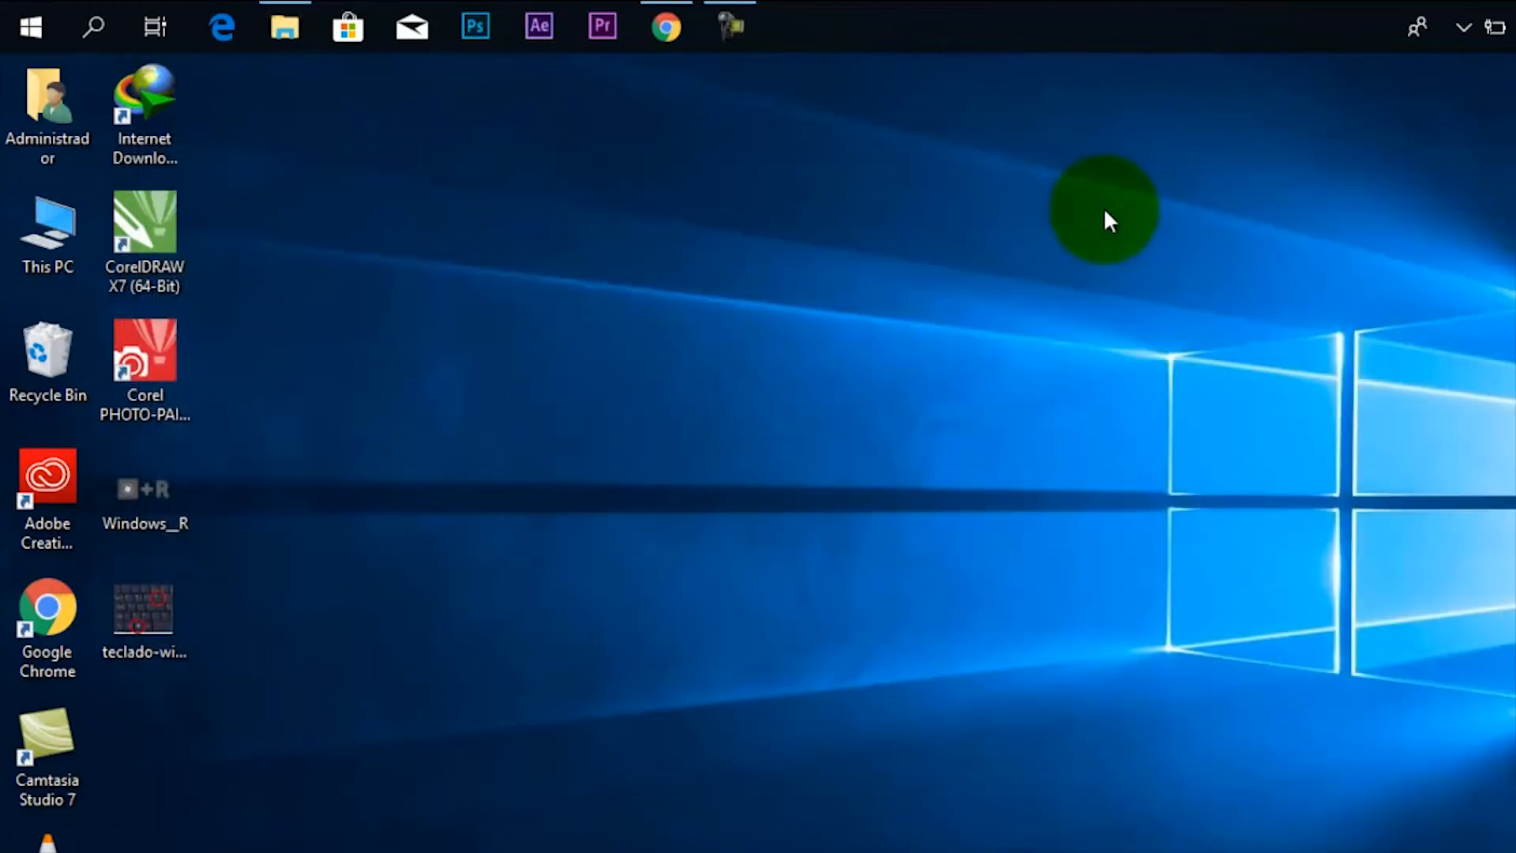
pyautogui.rightClick(945, 199)
pyautogui.click(1034, 317)
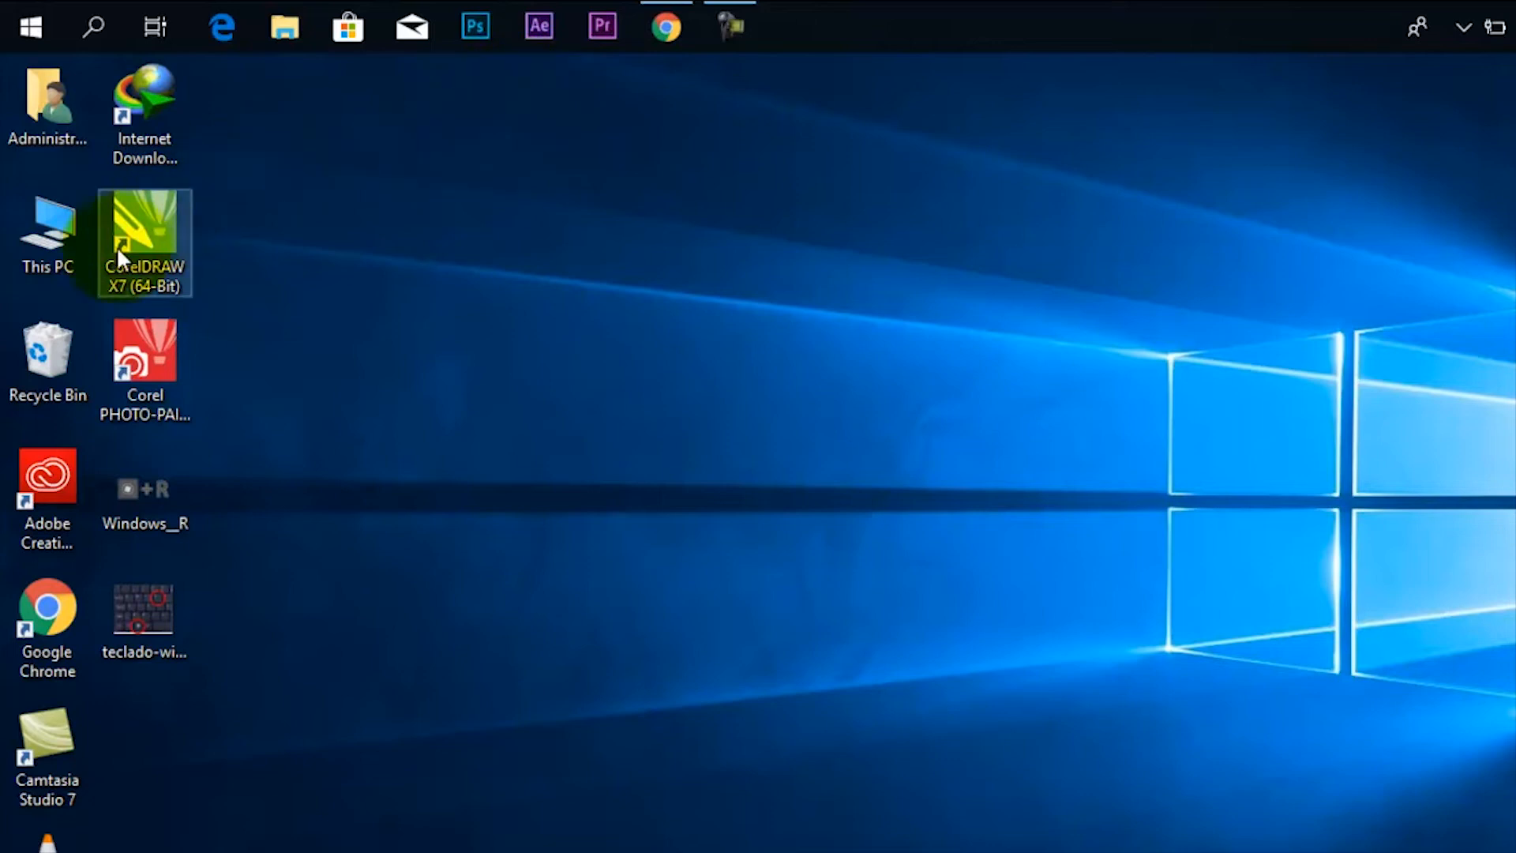
# - Open This PC and bring up the properties of Local Disk (C:)
pyautogui.click(64, 199)
pyautogui.doubleClick(64, 198)
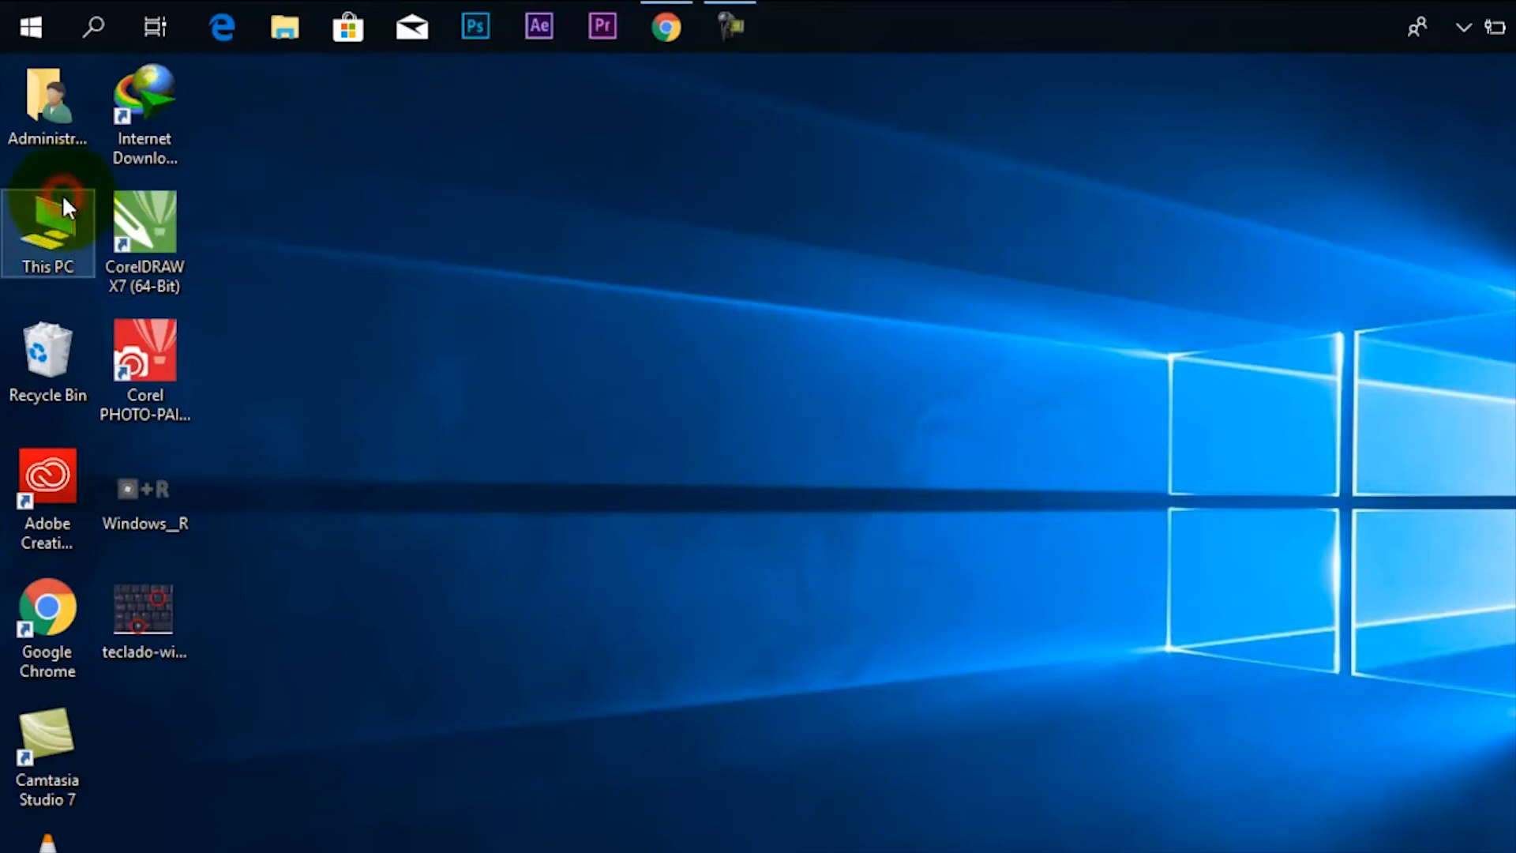
pyautogui.rightClick(454, 688)
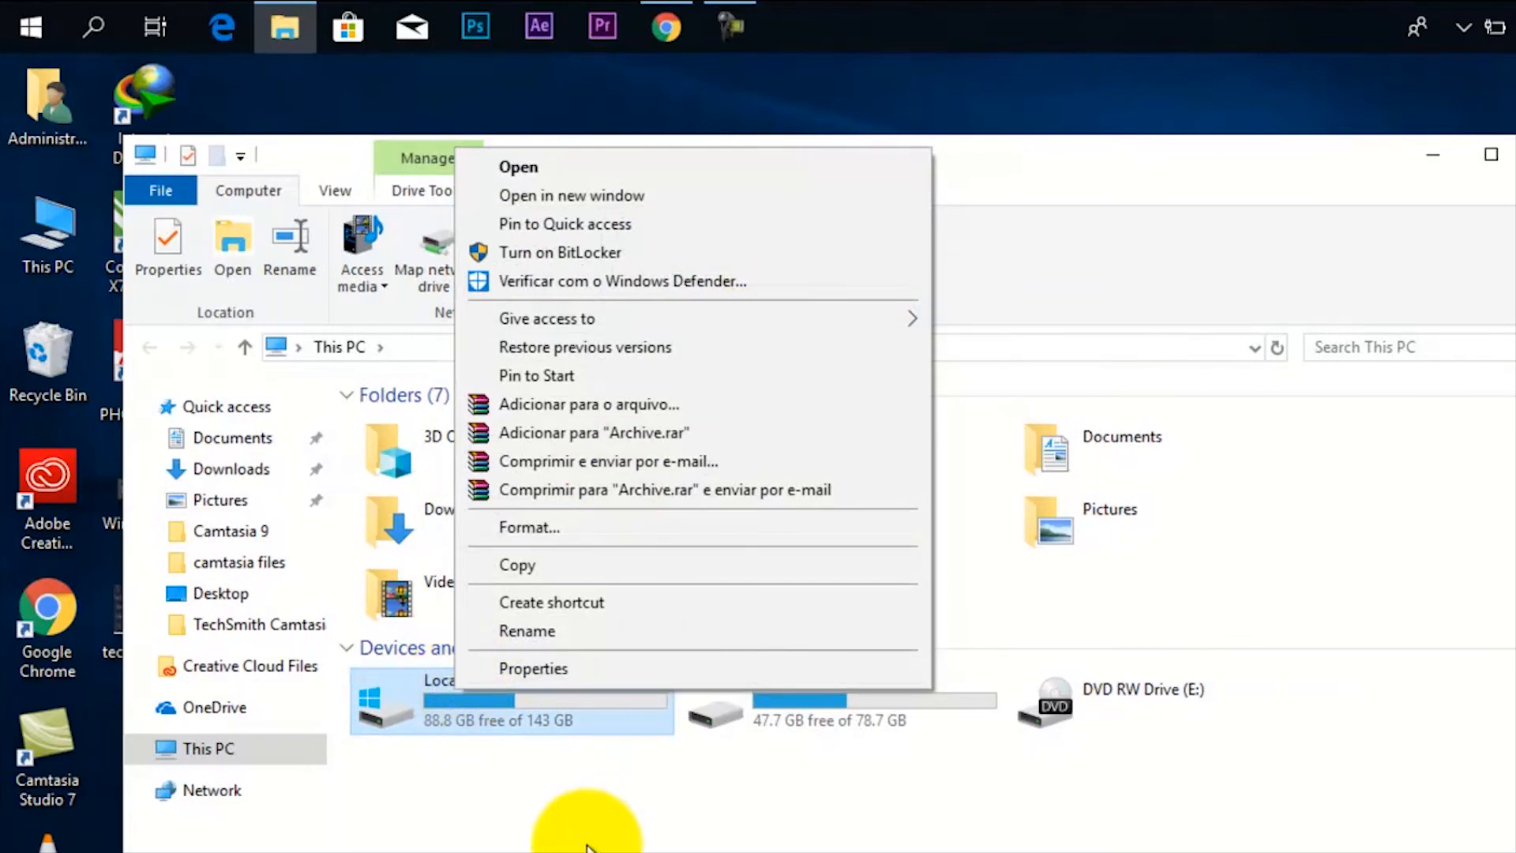
pyautogui.click(589, 829)
pyautogui.rightClick(475, 694)
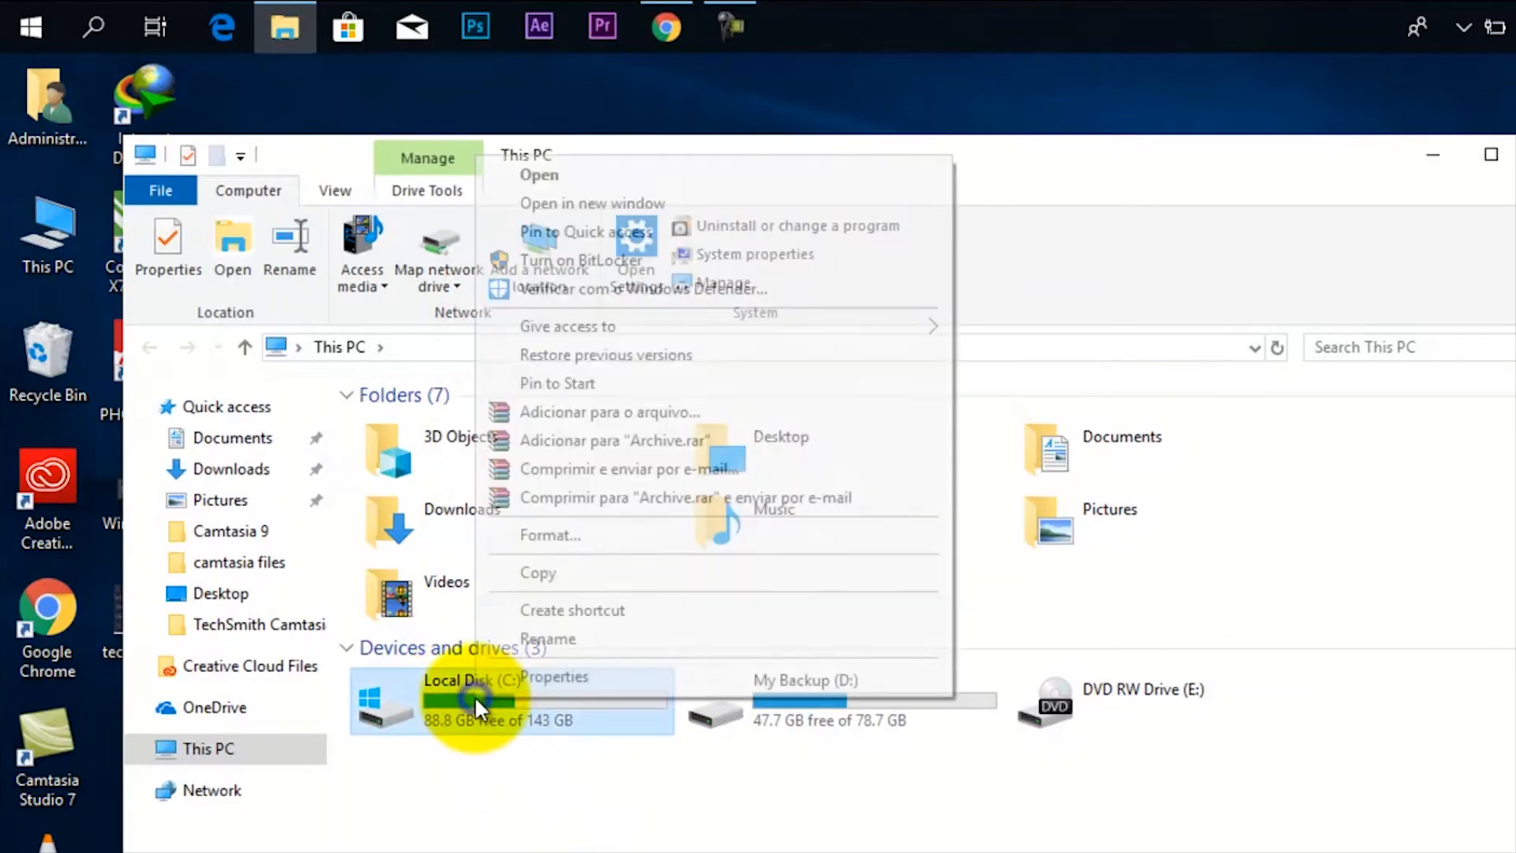
pyautogui.click(549, 676)
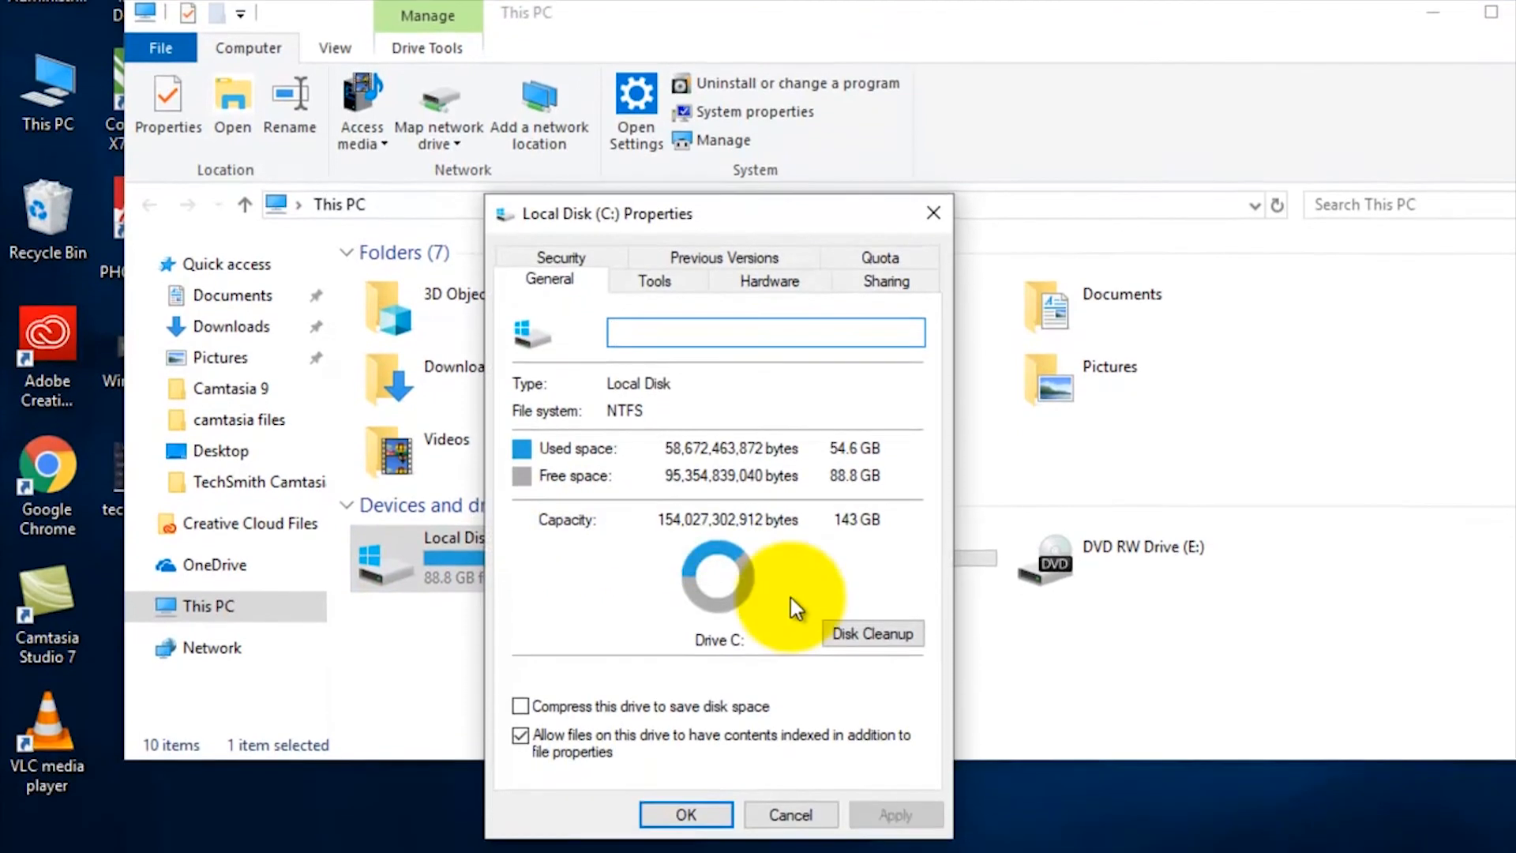
# - Start Disk Cleanup for drive C: with system files included and minimize the This PC window
pyautogui.click(864, 636)
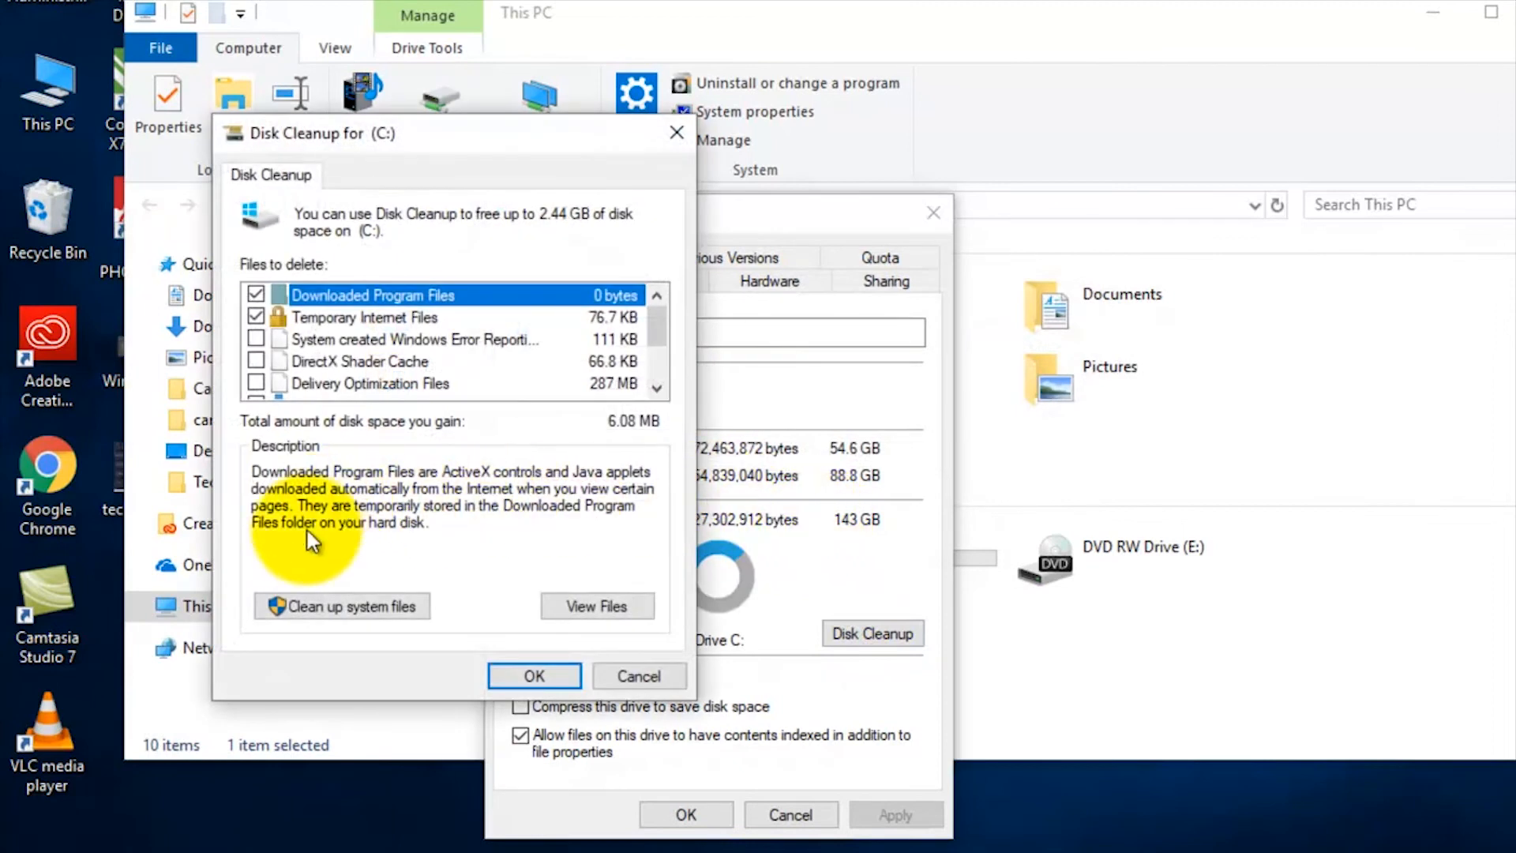
pyautogui.click(352, 605)
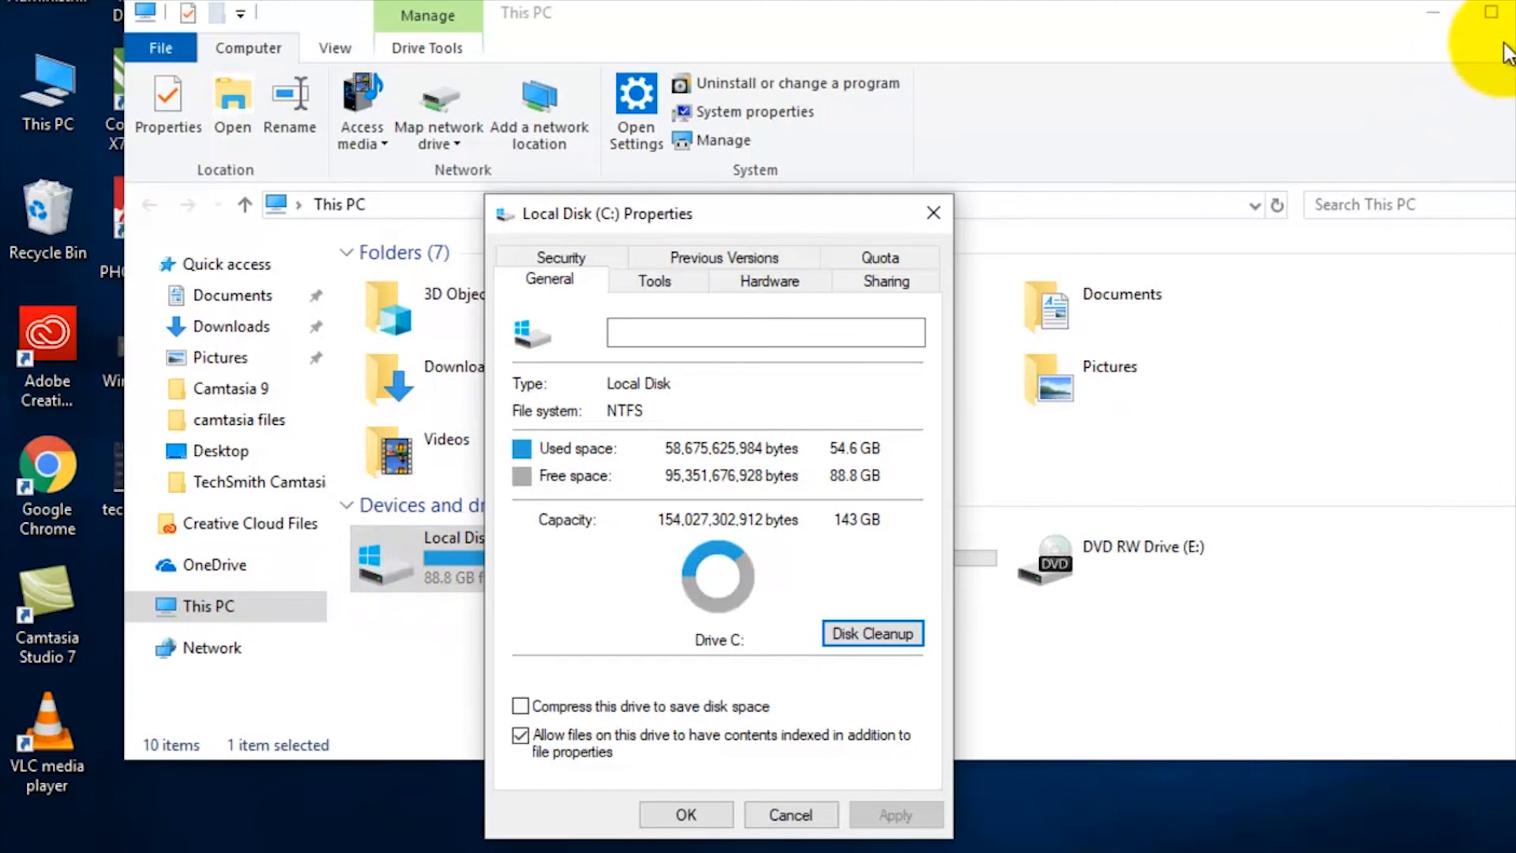
pyautogui.click(1433, 12)
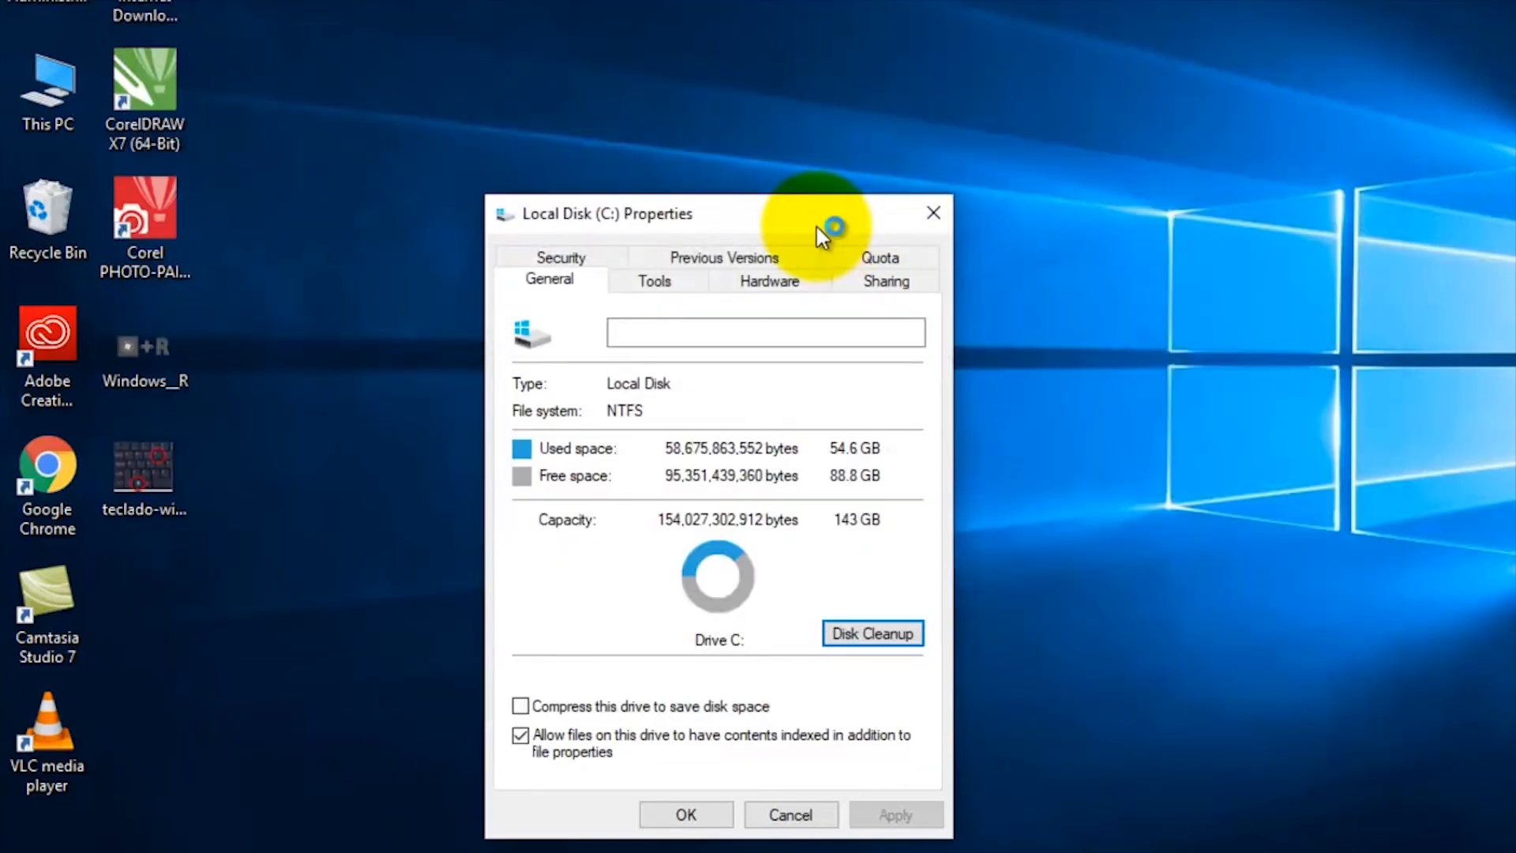
# - Arrange the Disk Cleanup and Local Disk (C:) Properties windows side by side on the desktop
pyautogui.moveTo(813, 218); pyautogui.dragTo(1404, 92)
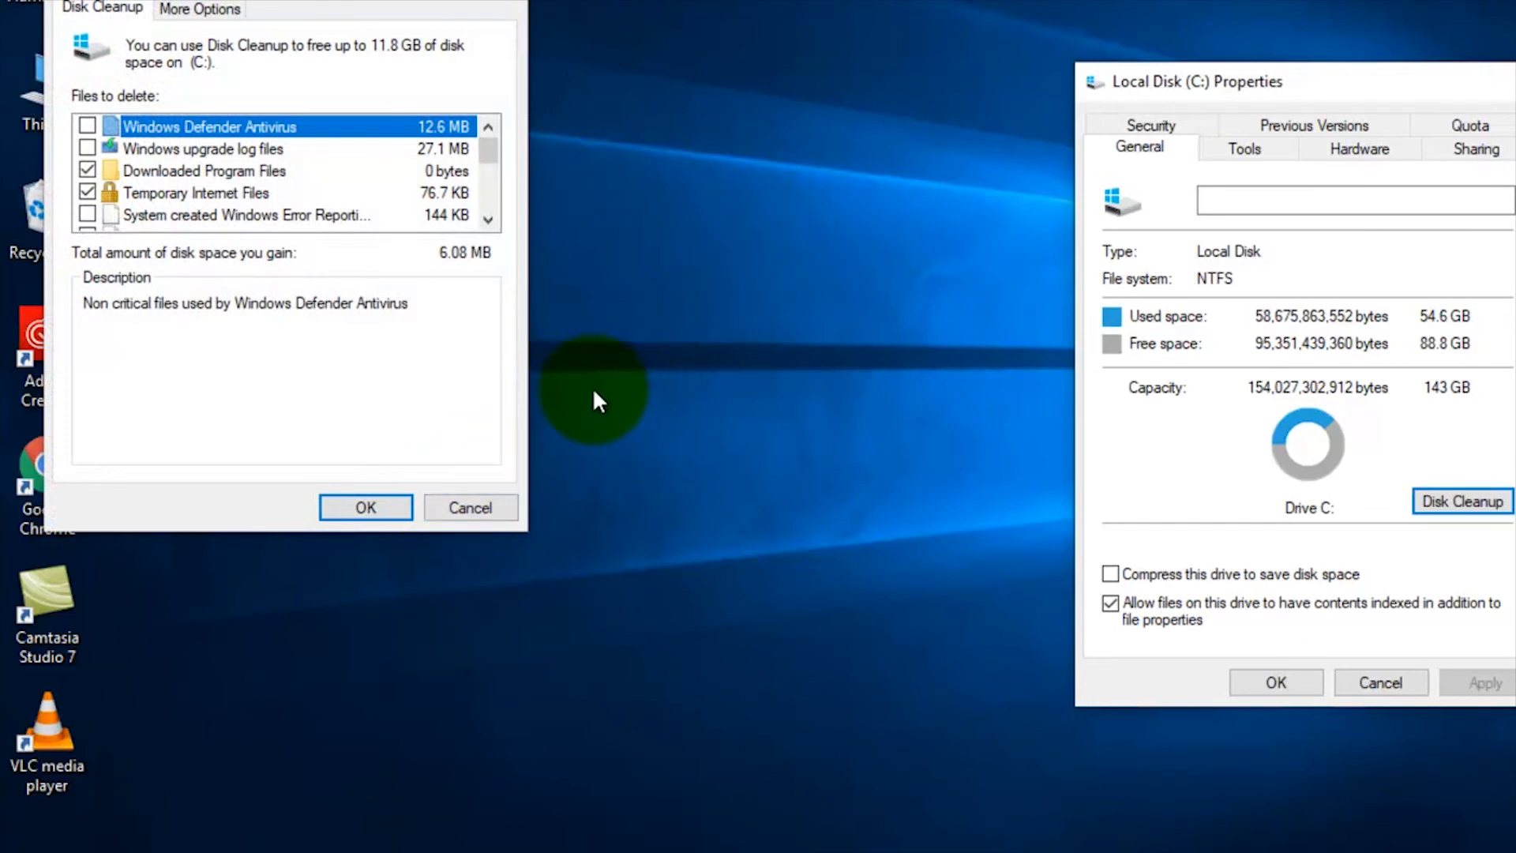
pyautogui.click(540, 447)
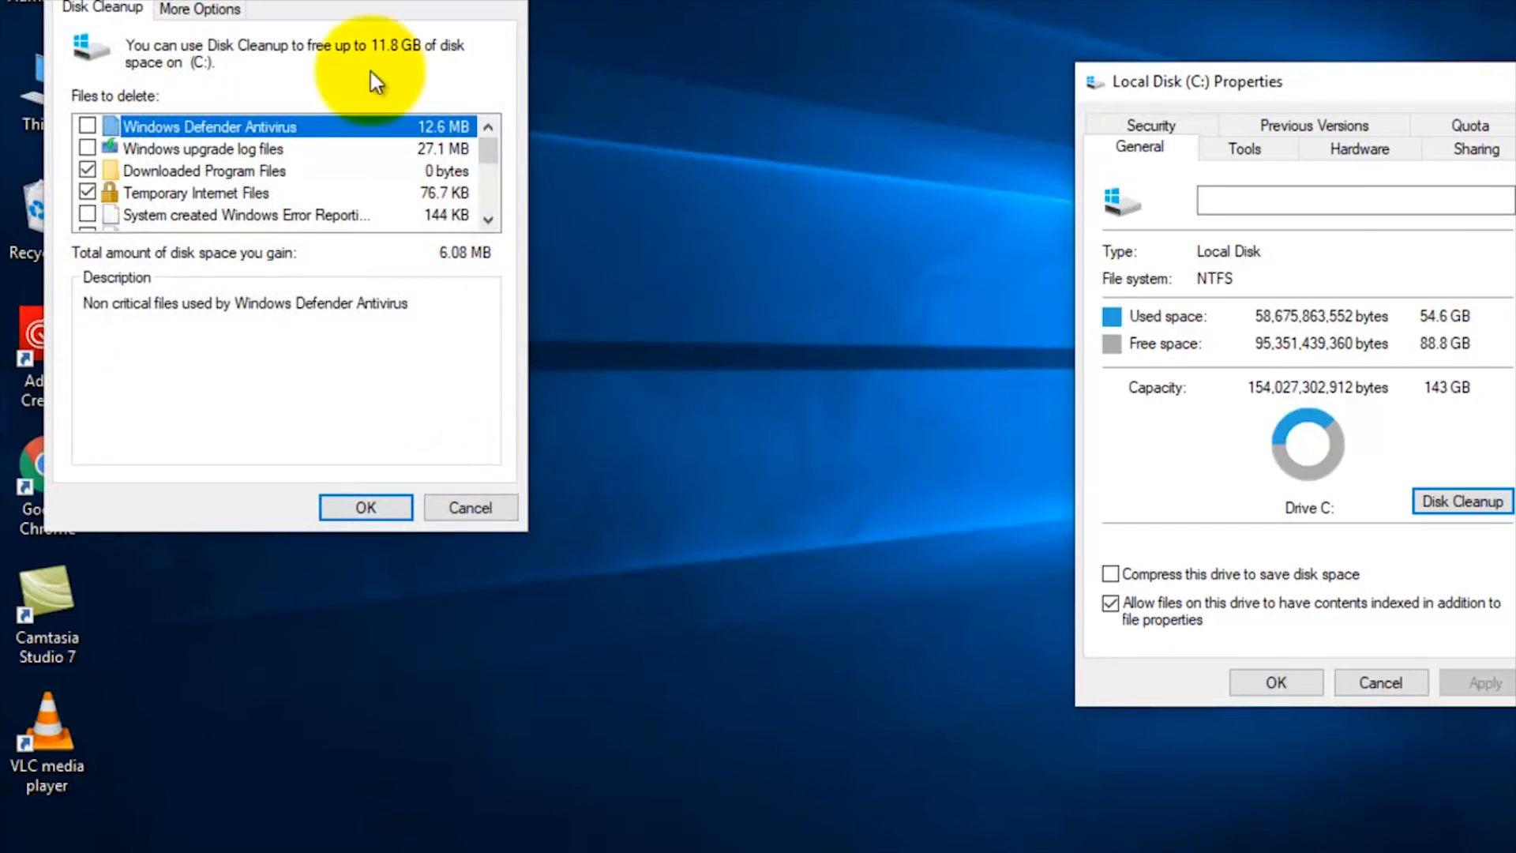
pyautogui.moveTo(322, 0); pyautogui.dragTo(534, 14)
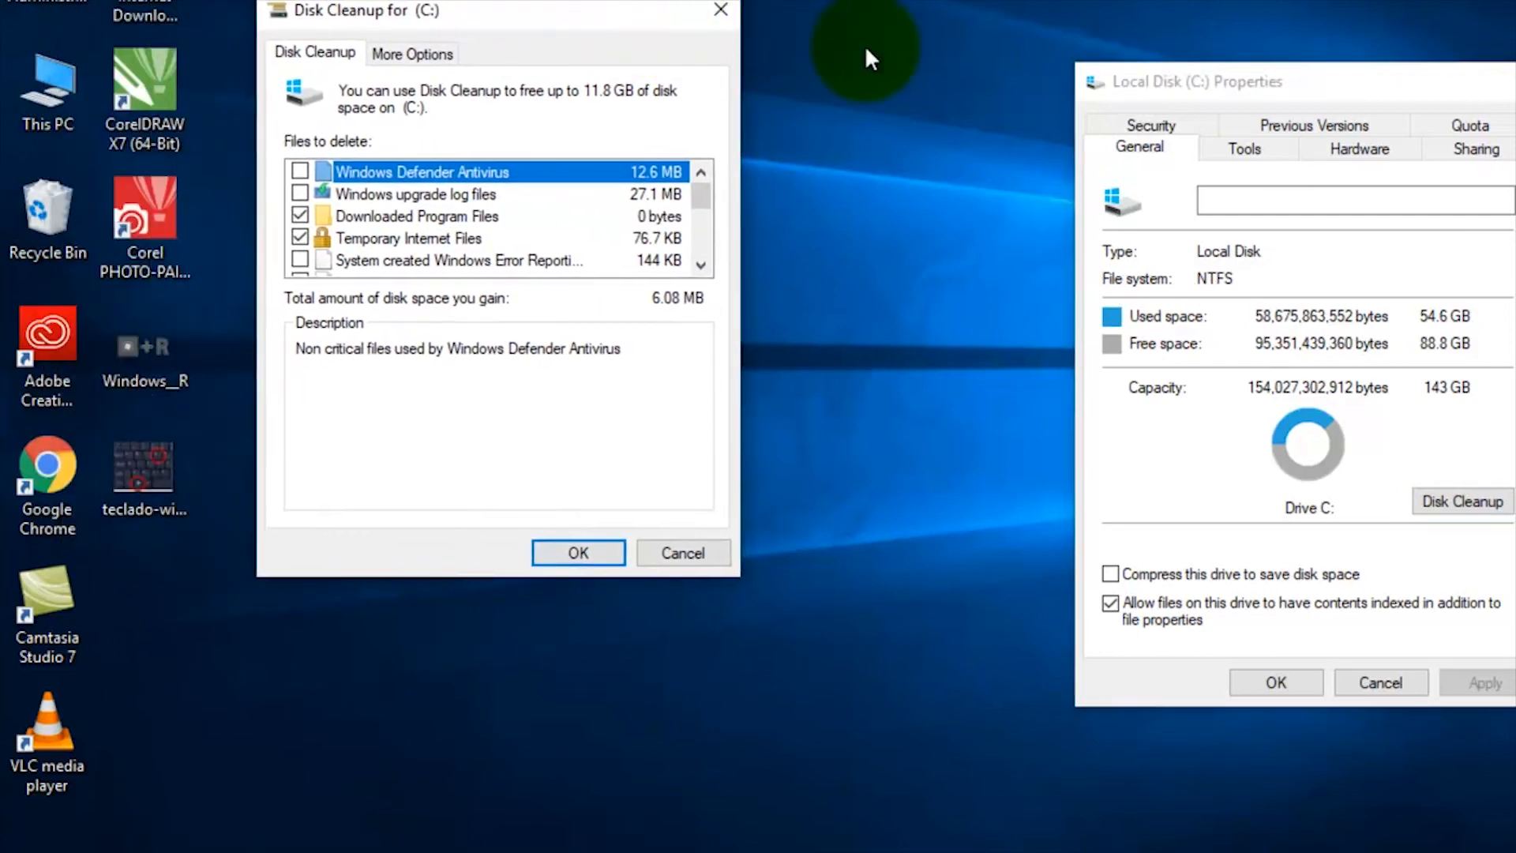
pyautogui.click(1192, 64)
pyautogui.moveTo(1191, 58); pyautogui.dragTo(1111, 11)
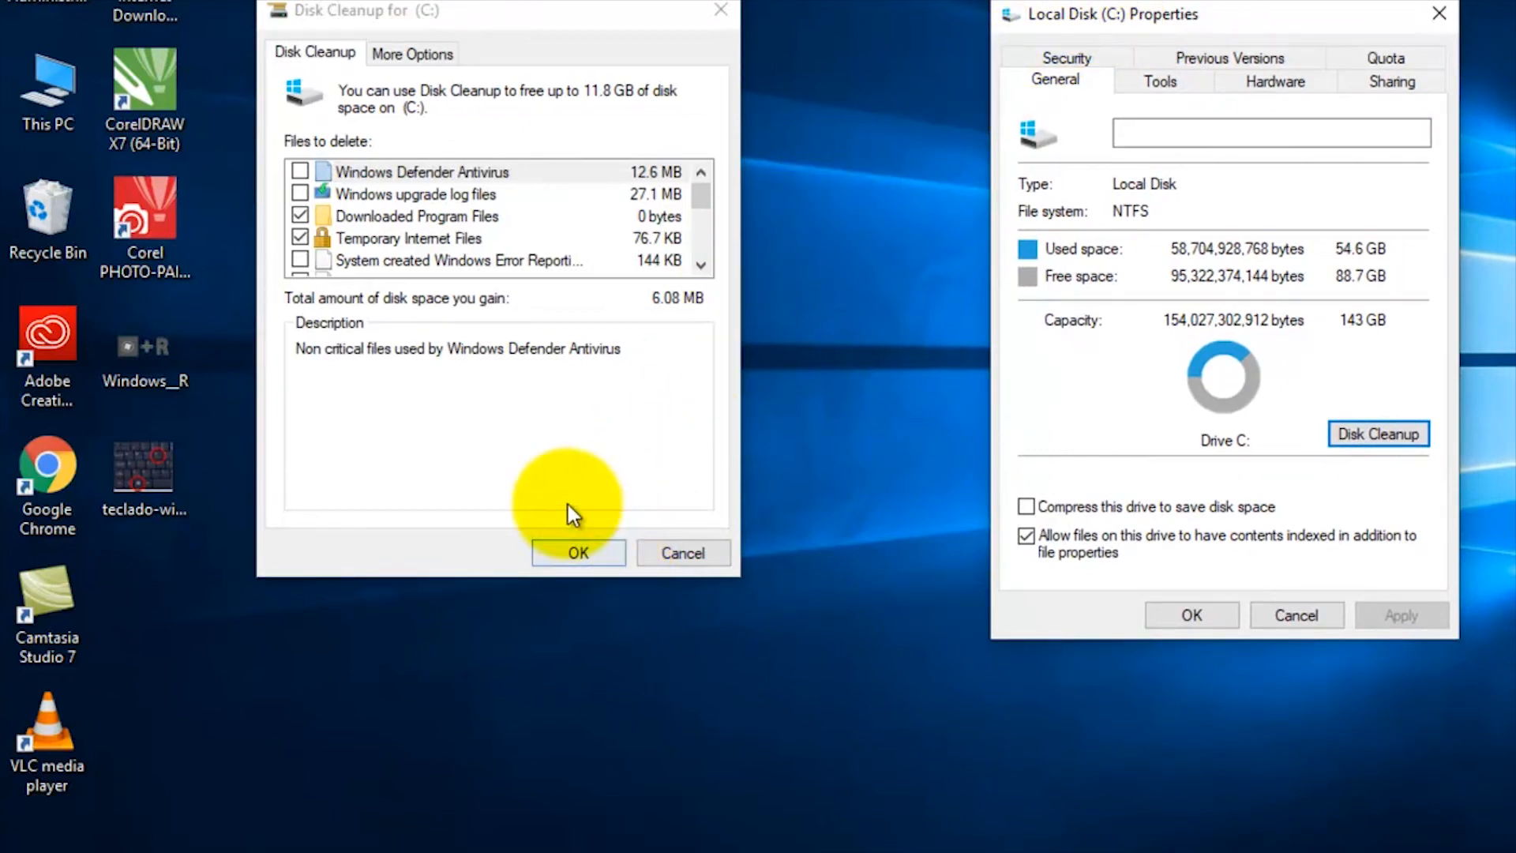
# - Run Disk Cleanup on the preselected file categories, confirm the permanent deletion and close the drive C: properties
pyautogui.click(570, 550)
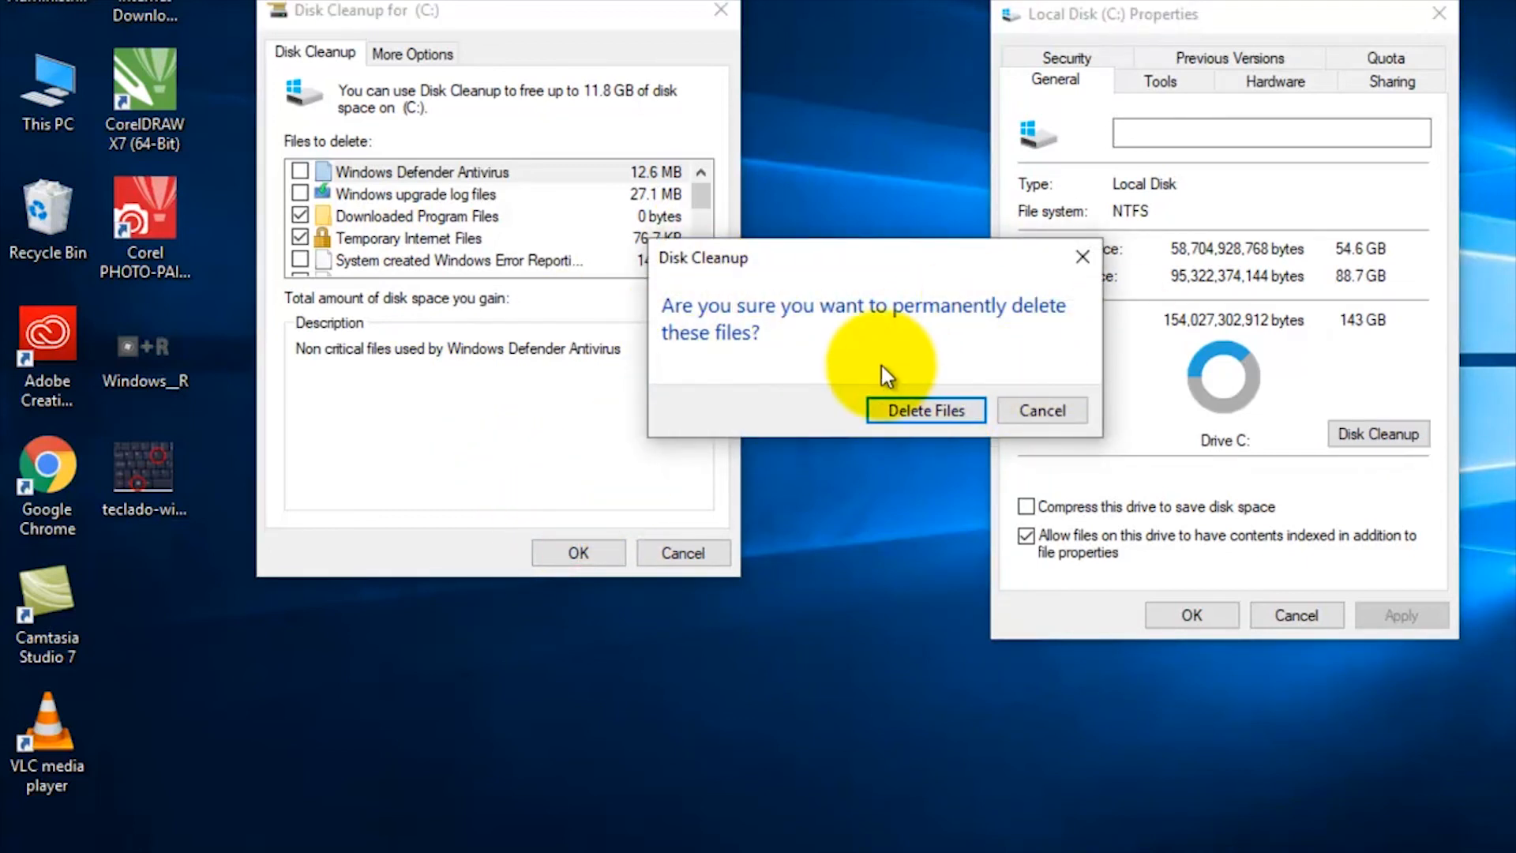
pyautogui.click(922, 408)
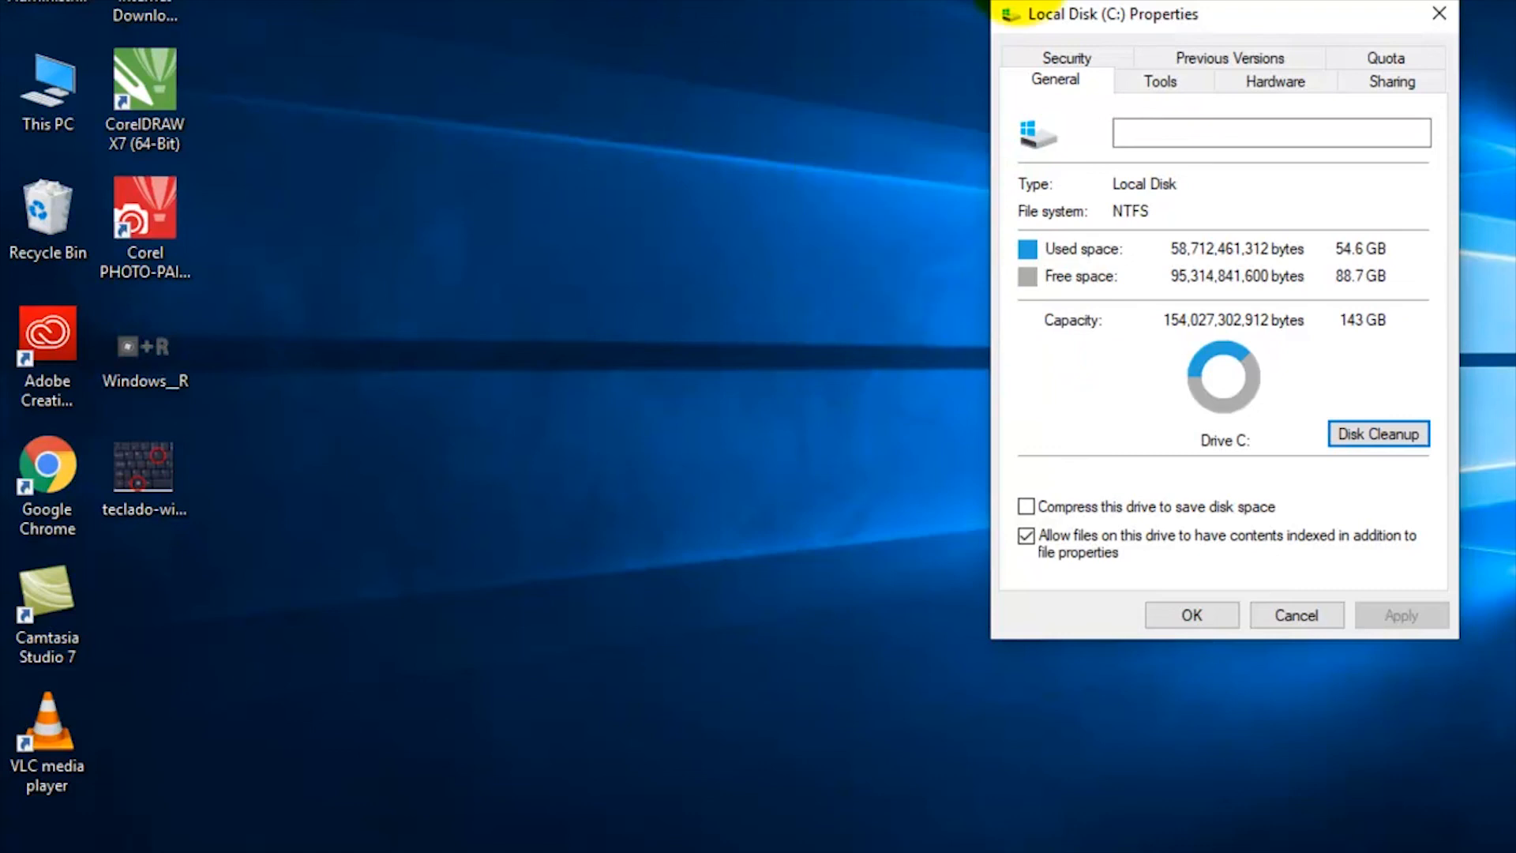
pyautogui.click(1447, 12)
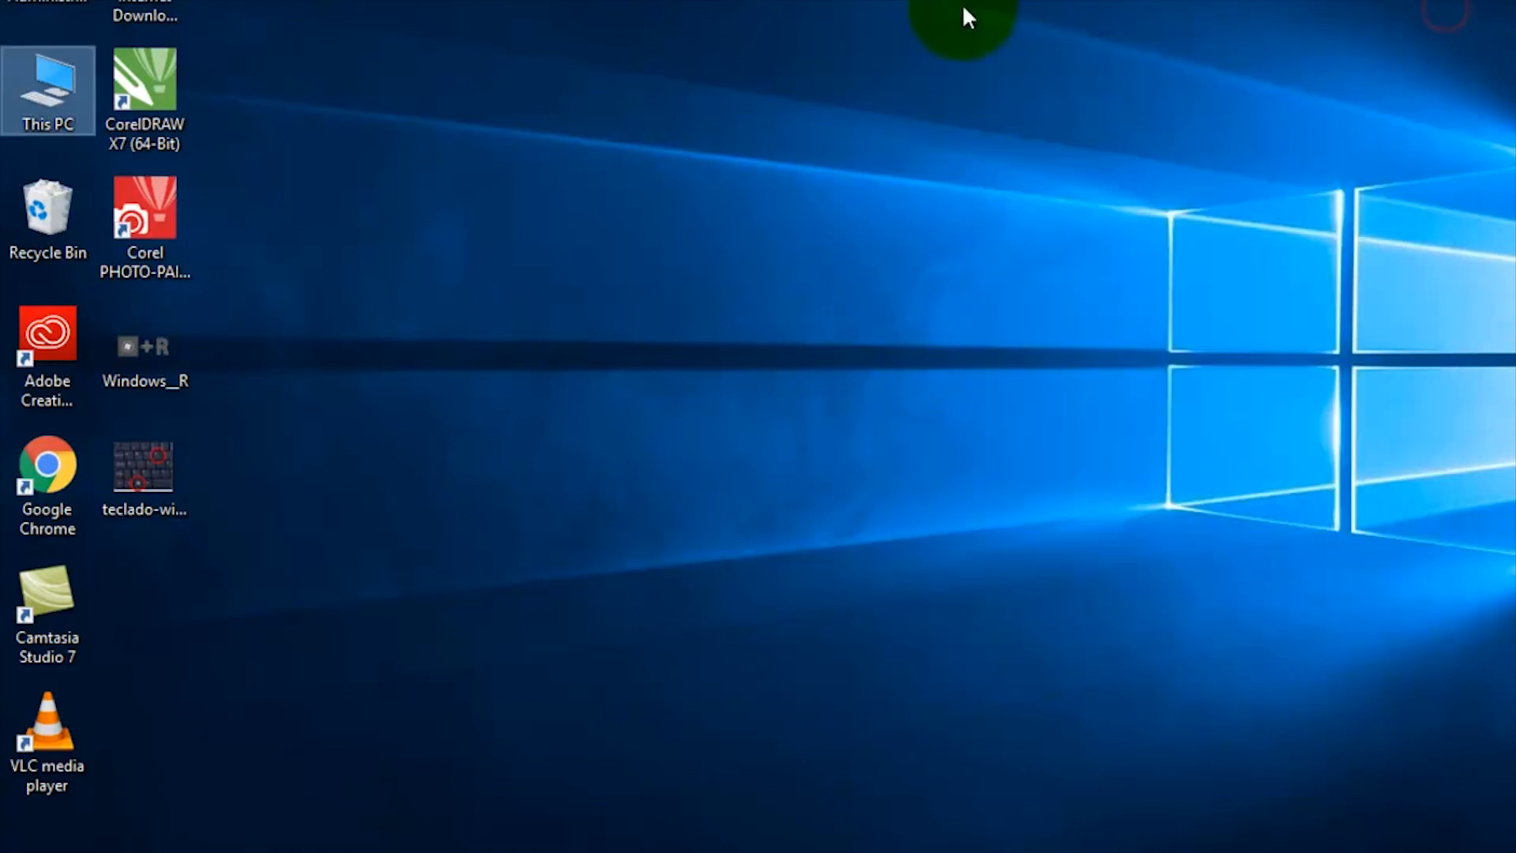
# - Refresh the desktop twice
pyautogui.rightClick(793, 6)
pyautogui.click(880, 119)
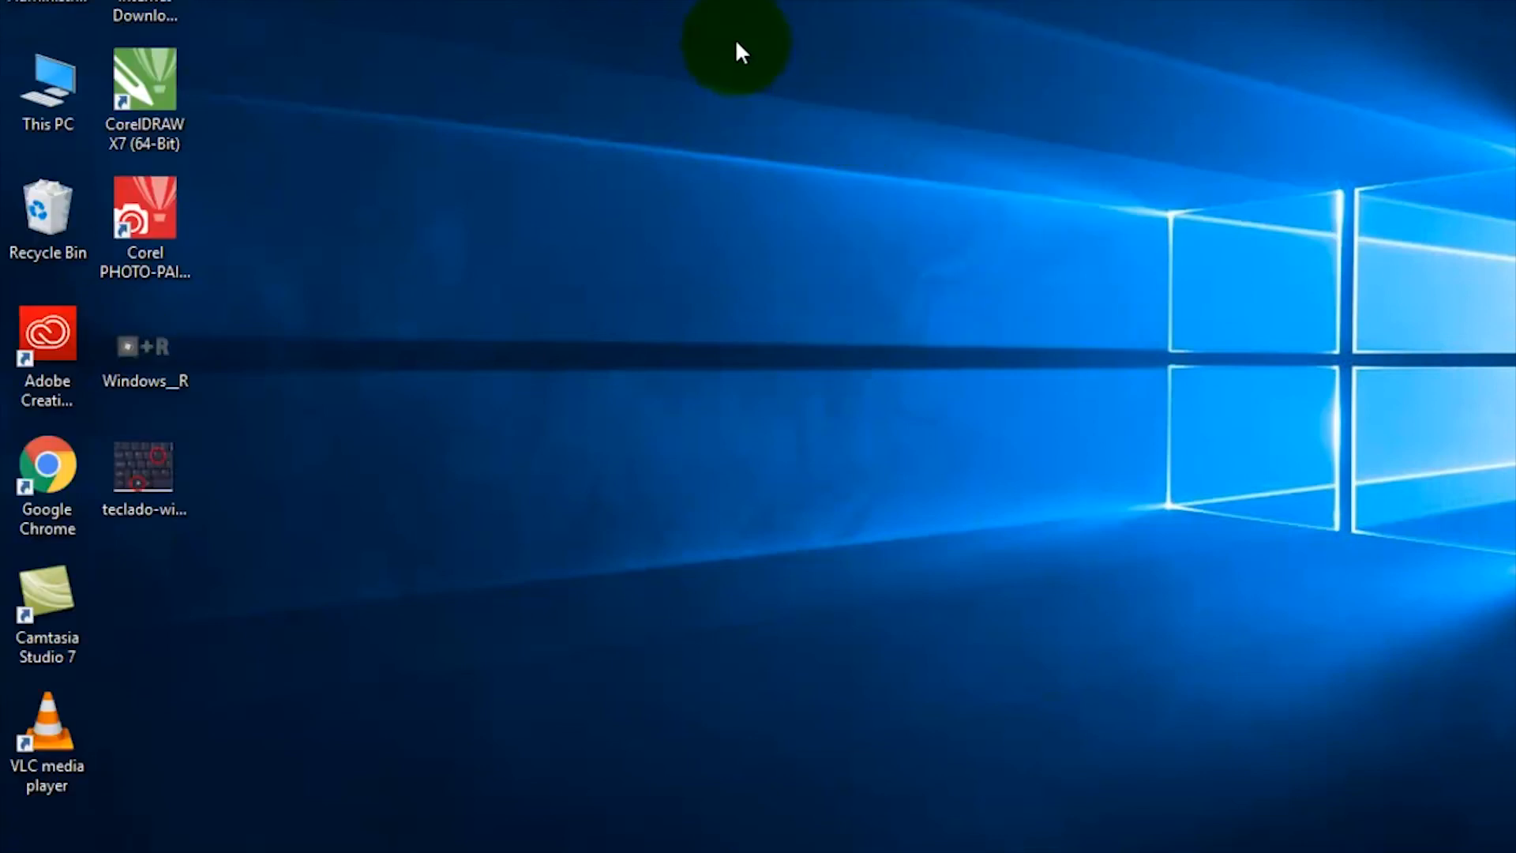
pyautogui.rightClick(655, 25)
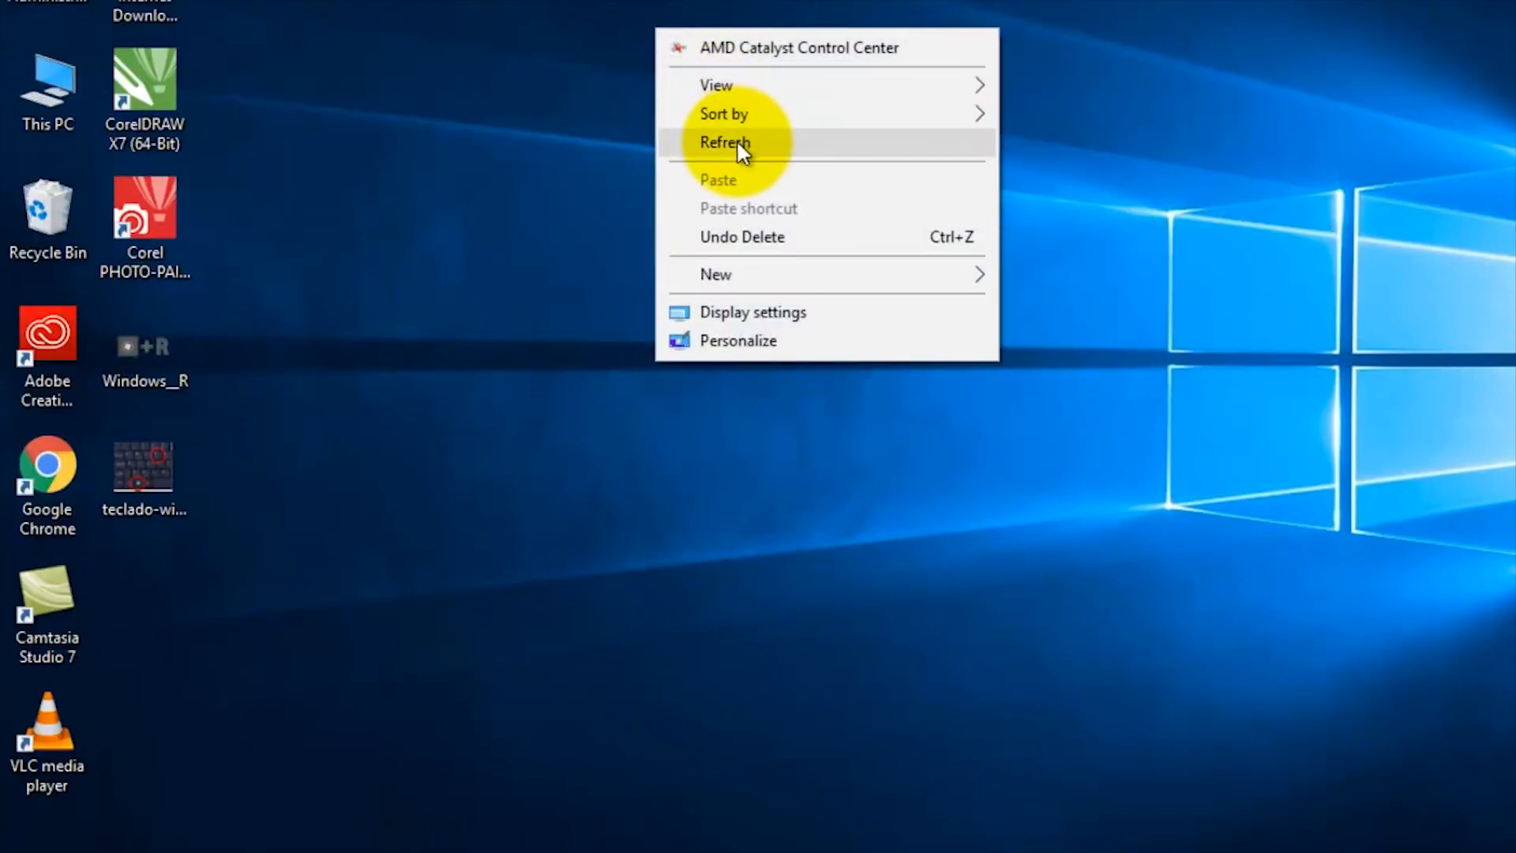
pyautogui.click(736, 139)
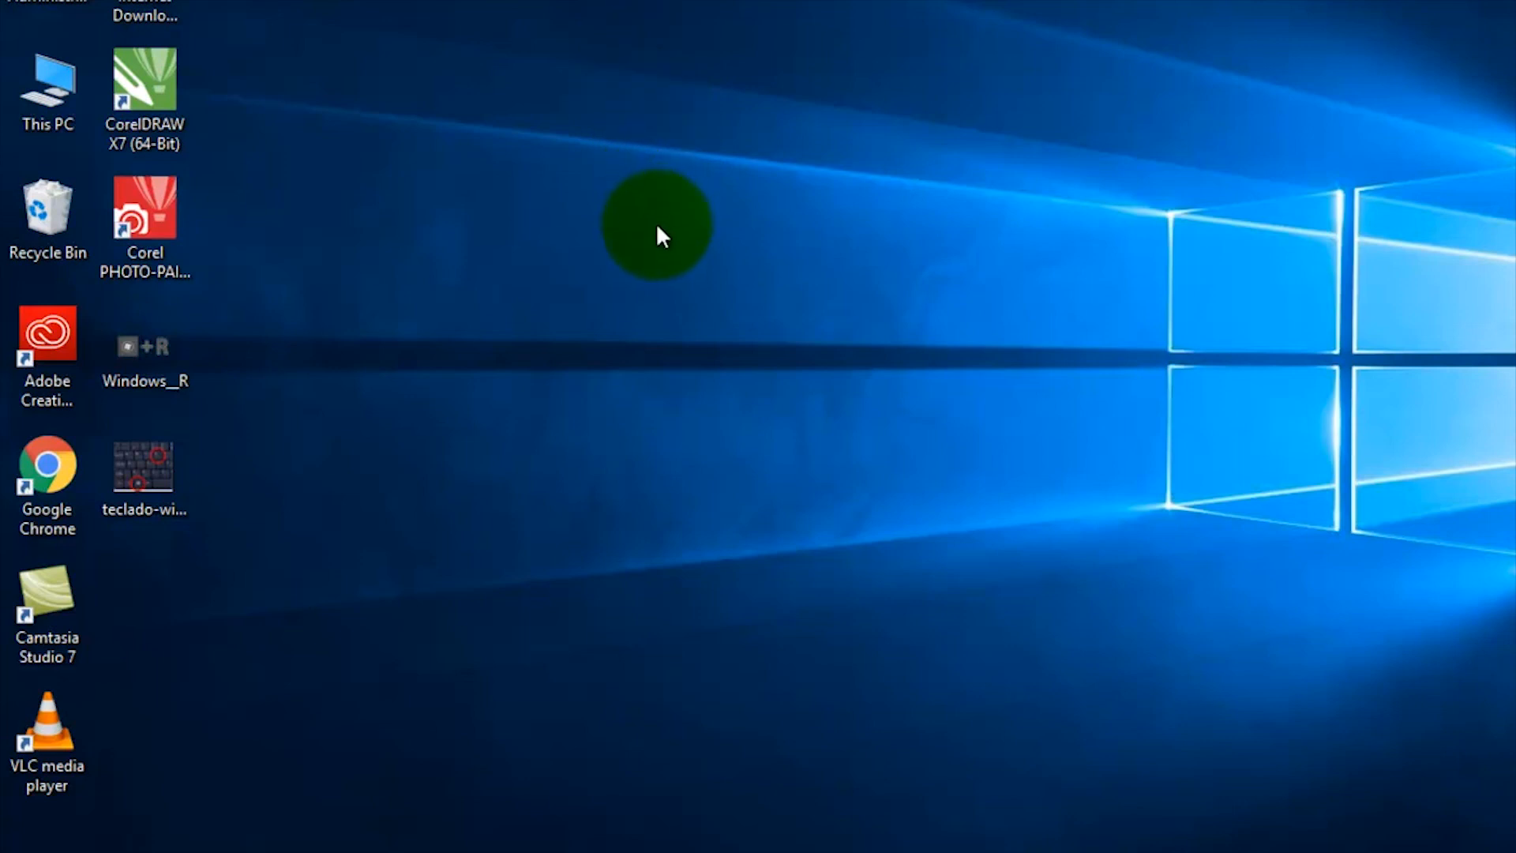
pyautogui.moveTo(721, 4)
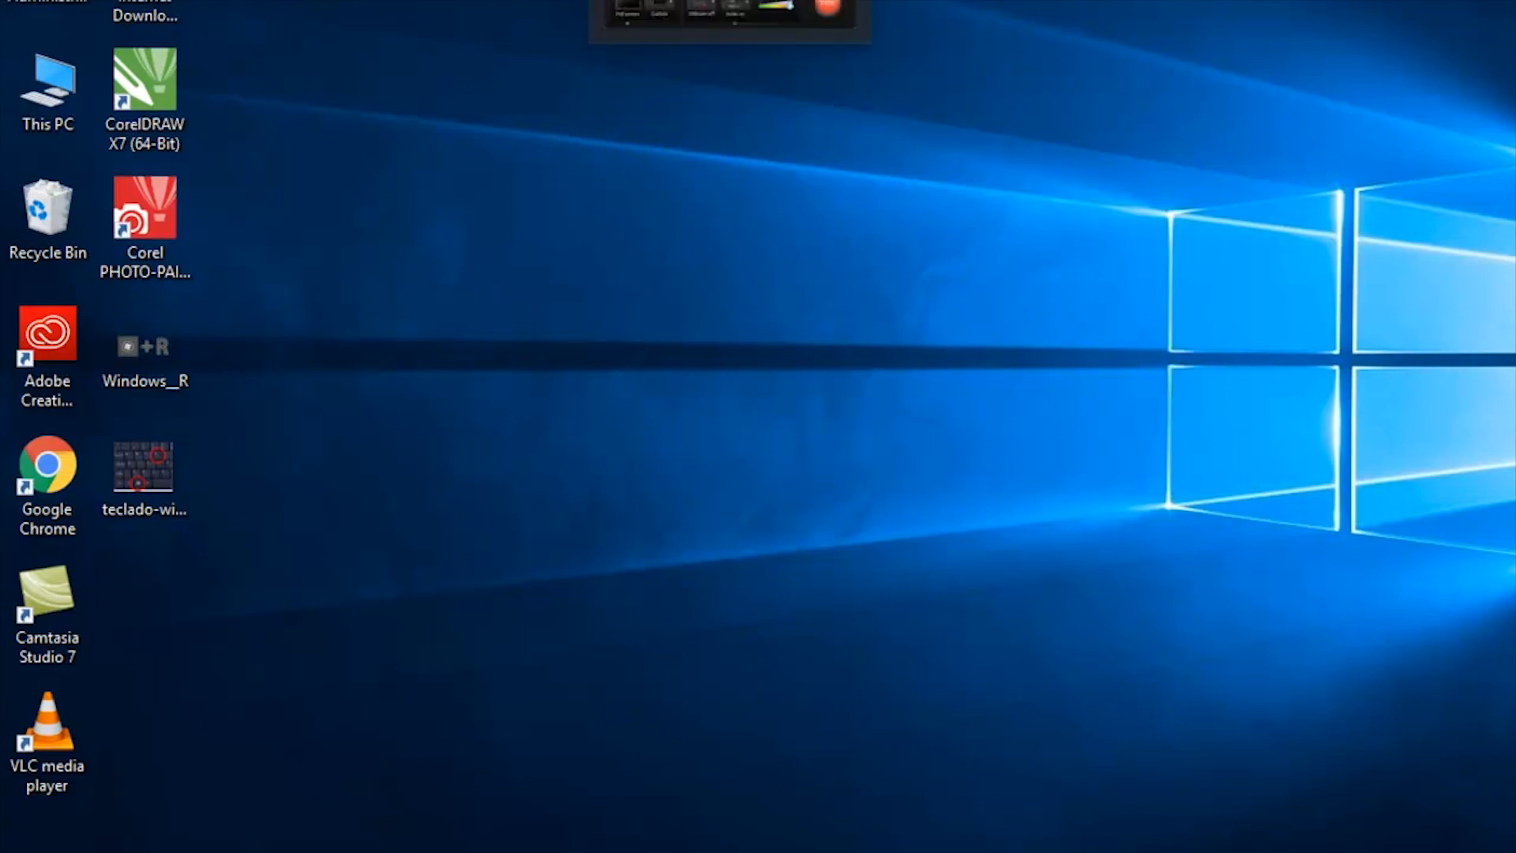